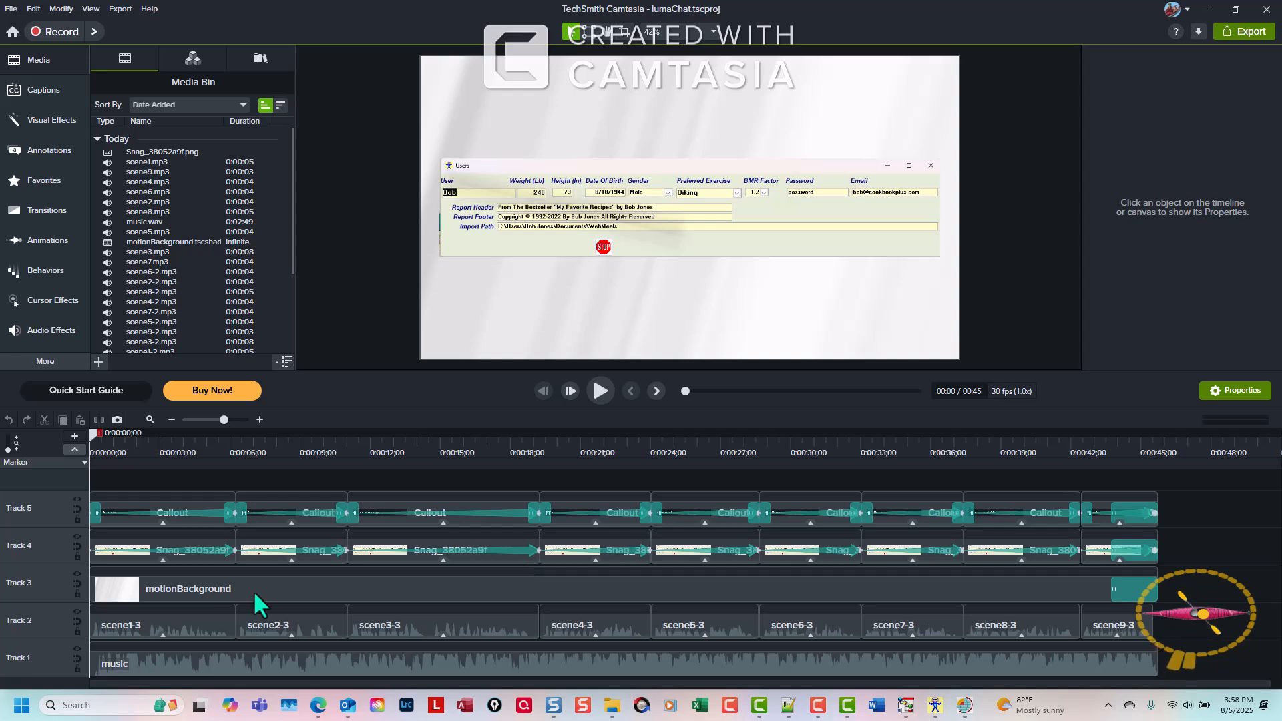
pyautogui.moveTo(71, 635)
pyautogui.mouseDown()
pyautogui.moveTo(117, 670)
pyautogui.moveTo(799, 669)
pyautogui.moveTo(1202, 693)
pyautogui.moveTo(1163, 691)
pyautogui.mouseUp()
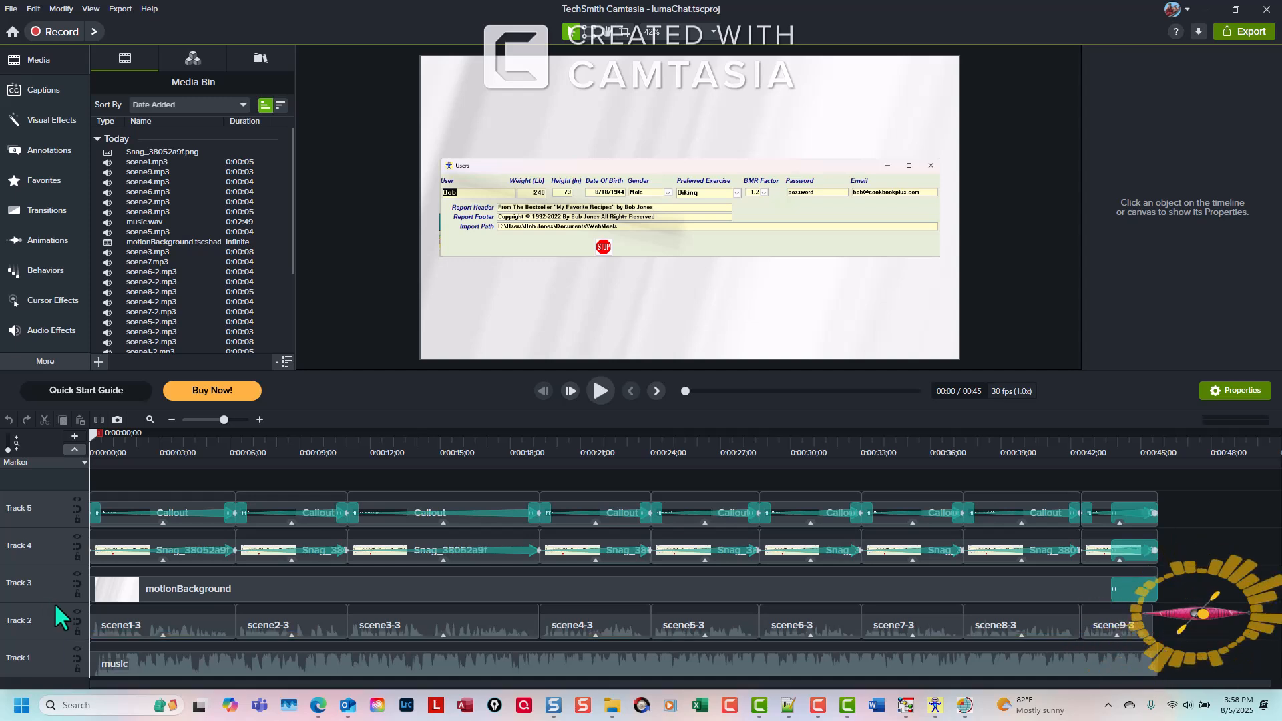
pyautogui.moveTo(60, 605)
pyautogui.mouseDown()
pyautogui.moveTo(139, 639)
pyautogui.moveTo(1168, 650)
pyautogui.mouseUp()
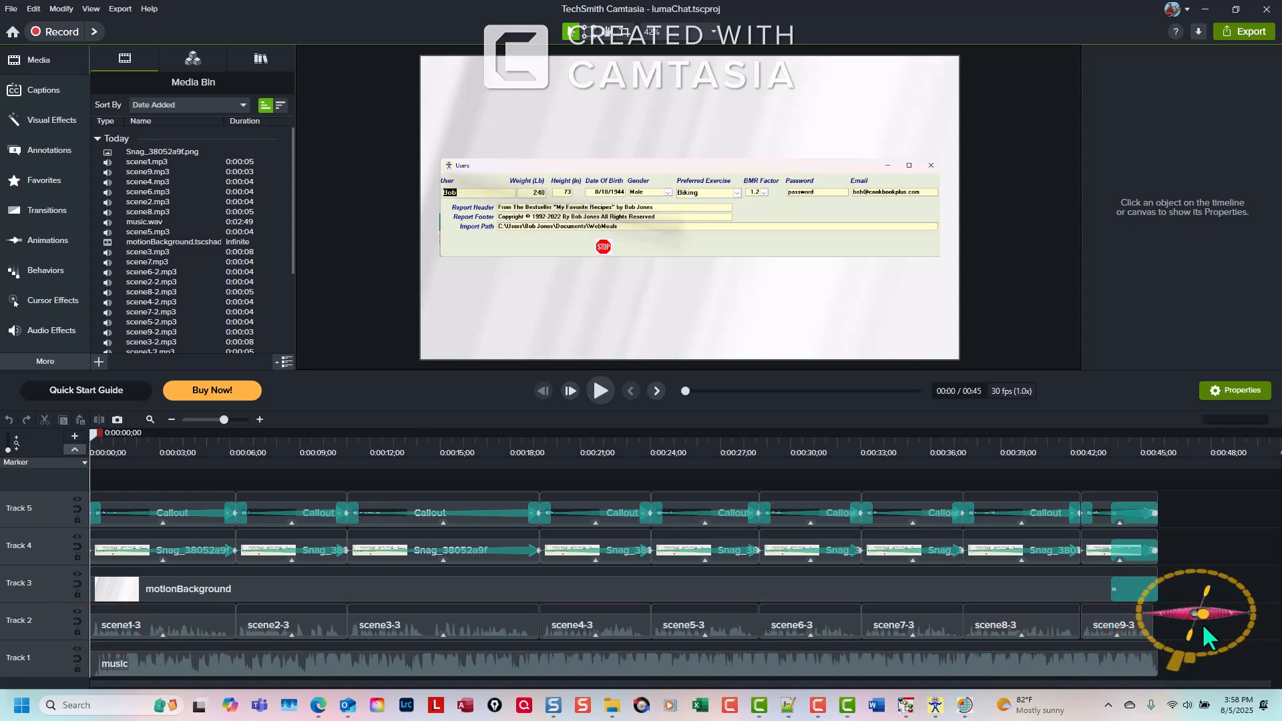
pyautogui.moveTo(67, 557)
pyautogui.mouseDown()
pyautogui.moveTo(71, 600)
pyautogui.moveTo(1148, 619)
pyautogui.mouseUp()
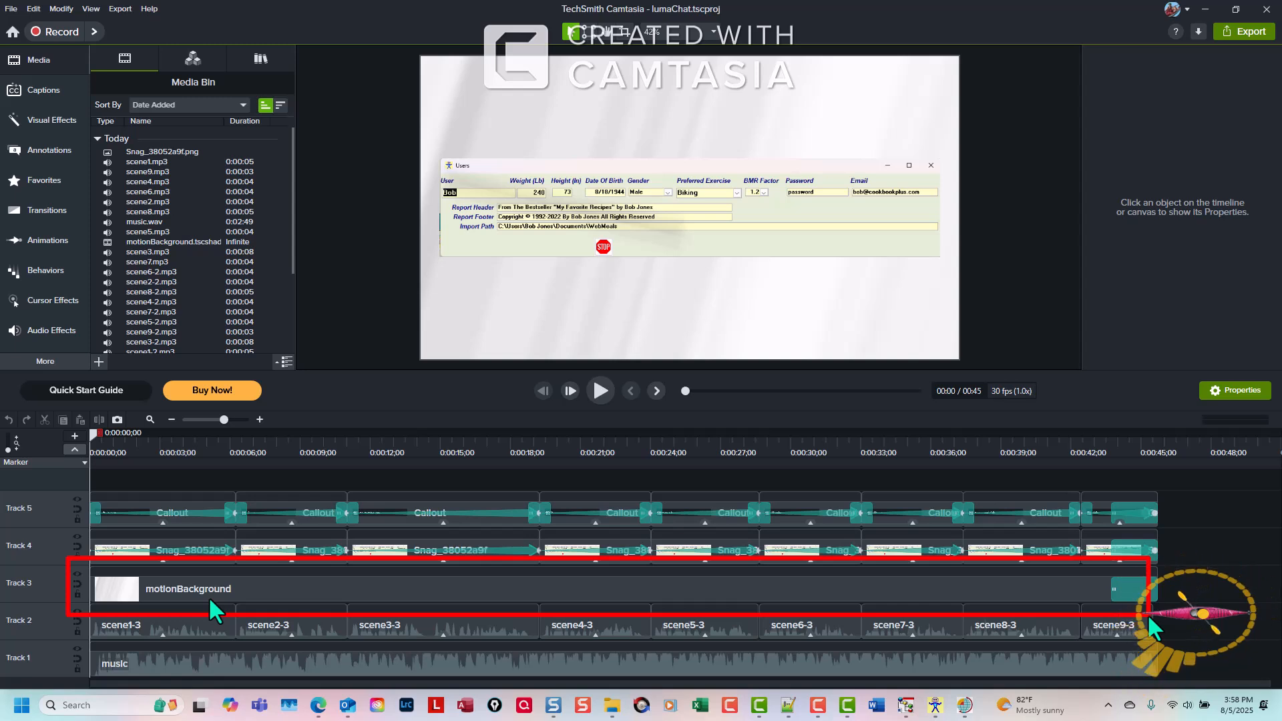
pyautogui.press('Escape')
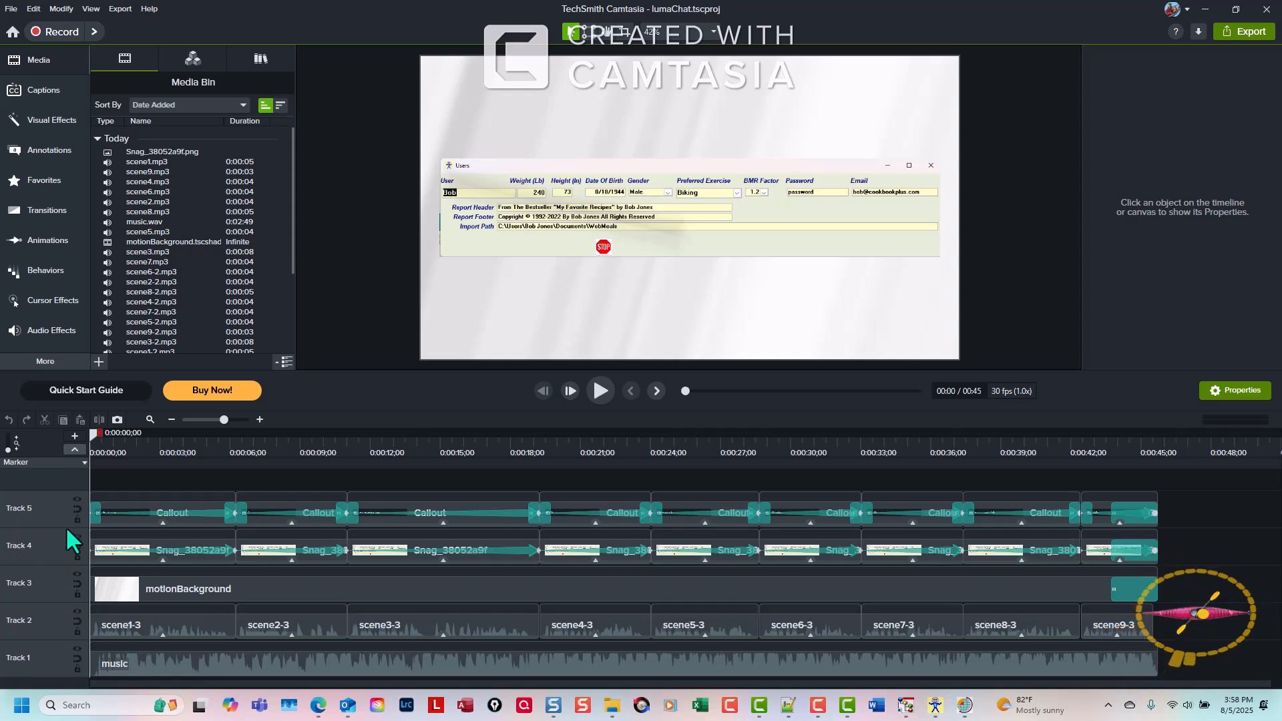
pyautogui.moveTo(62, 527)
pyautogui.mouseDown()
pyautogui.moveTo(438, 559)
pyautogui.moveTo(1173, 573)
pyautogui.mouseUp()
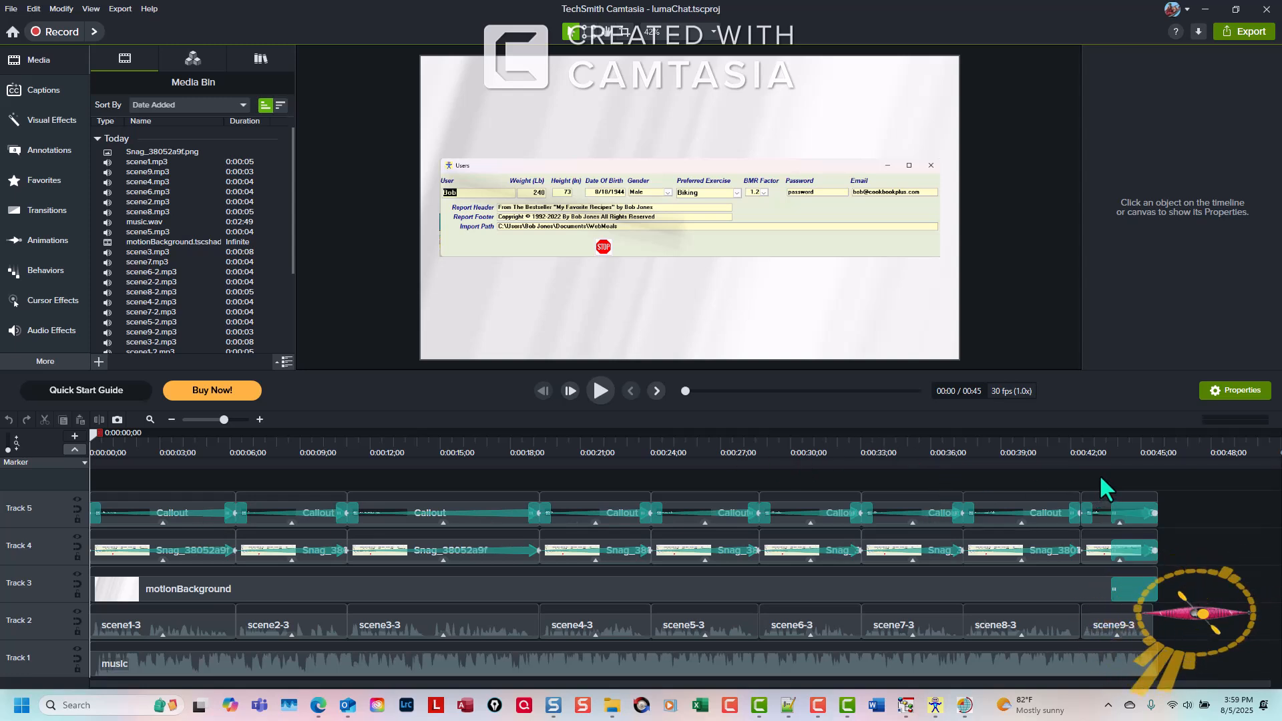
pyautogui.moveTo(1100, 475); pyautogui.dragTo(1180, 611)
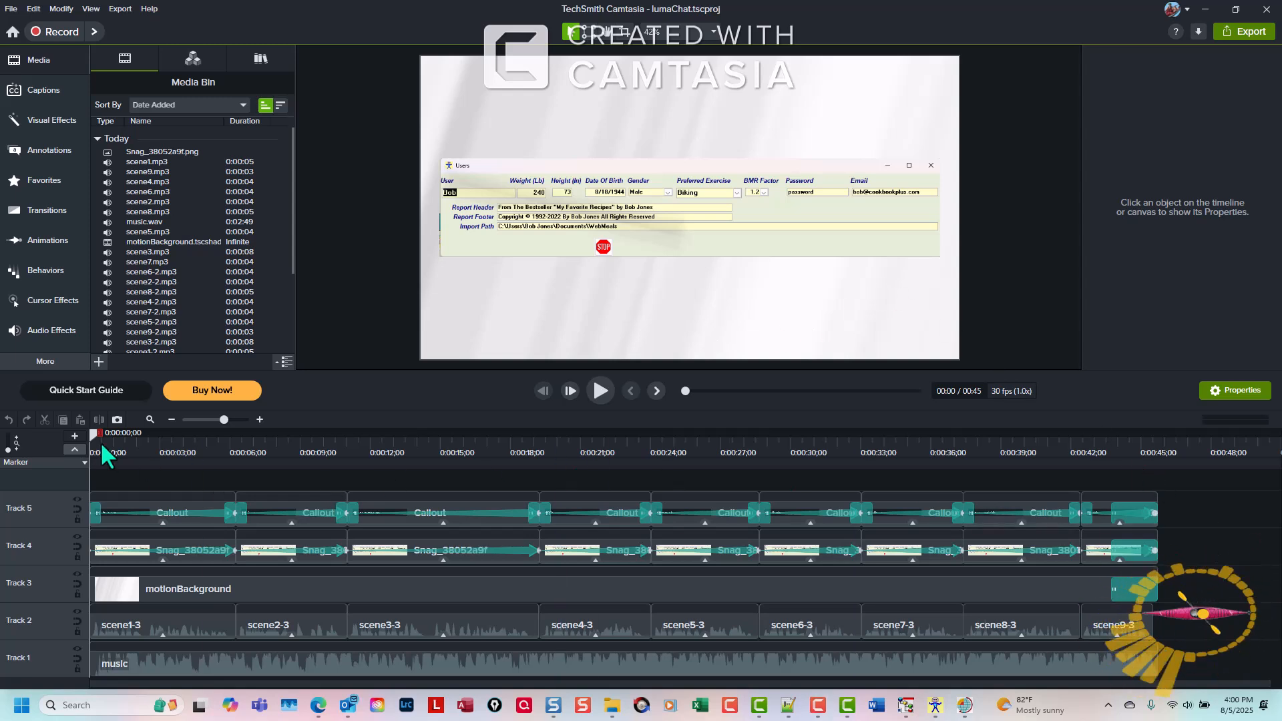
# Narrow the first callout box so it just fits its 'Users Profile Form' text
pyautogui.moveTo(91, 434); pyautogui.dragTo(190, 465)
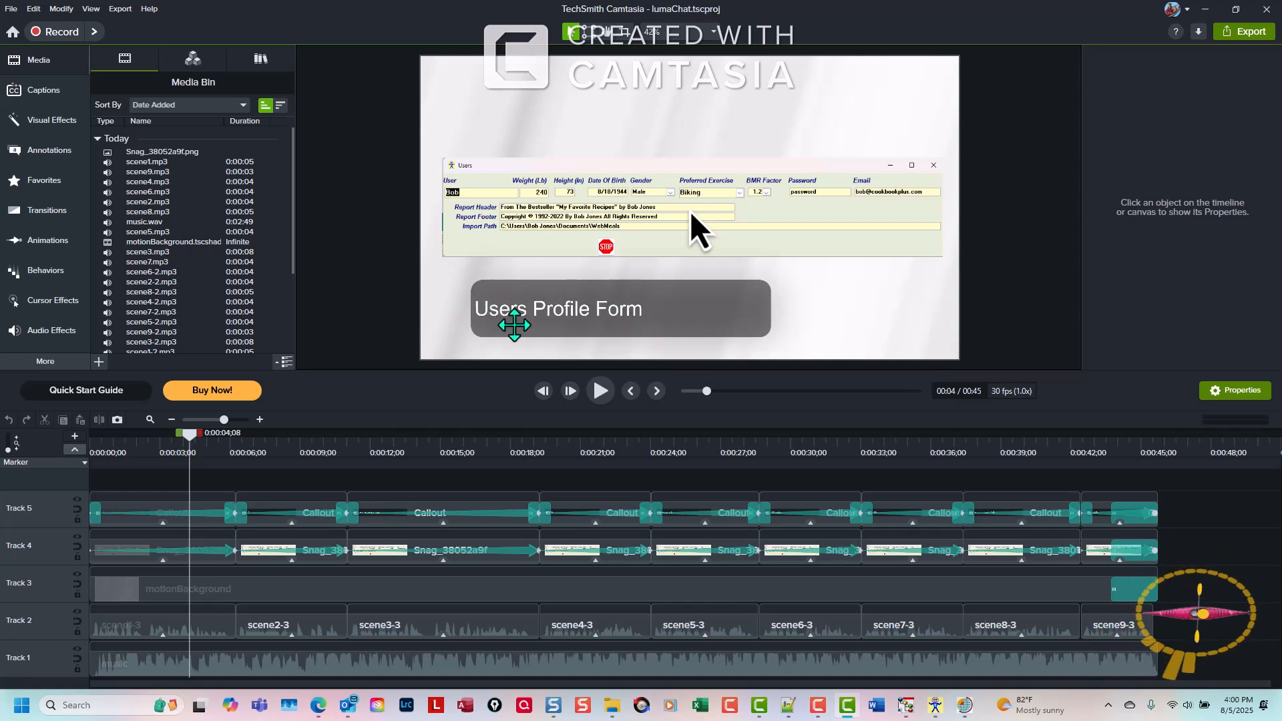
pyautogui.moveTo(187, 432); pyautogui.dragTo(212, 449)
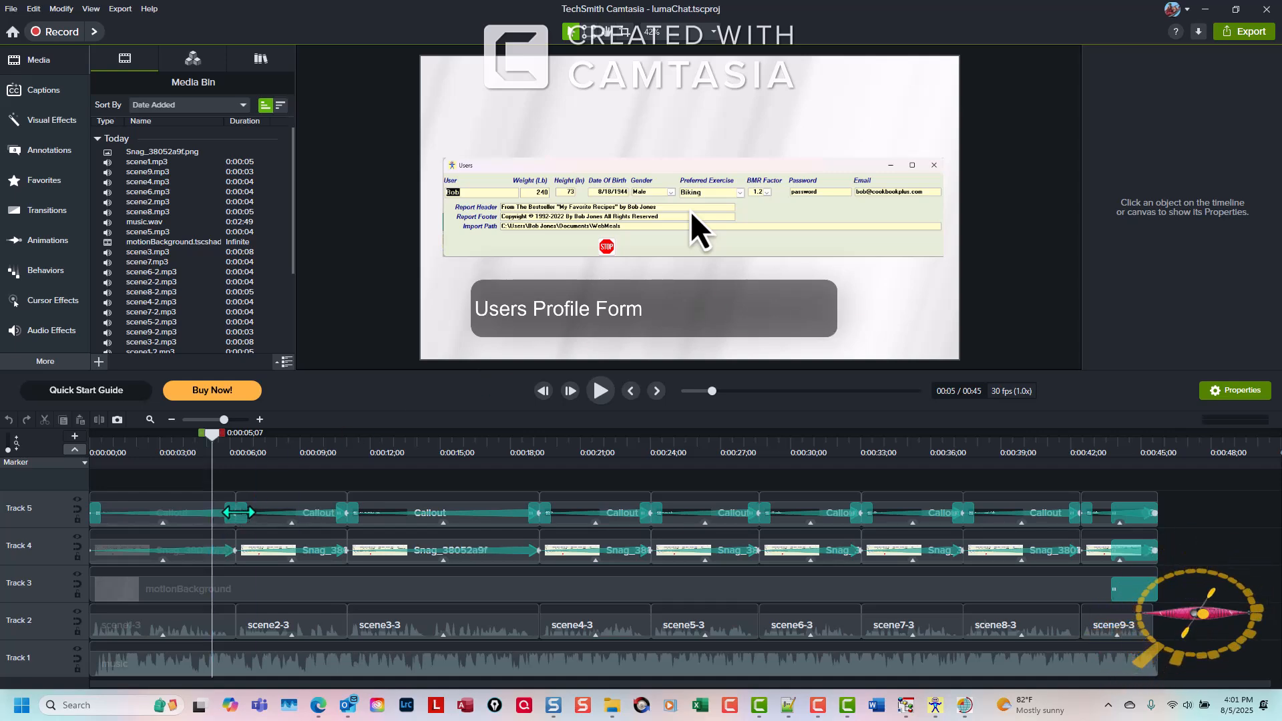
pyautogui.click(223, 516)
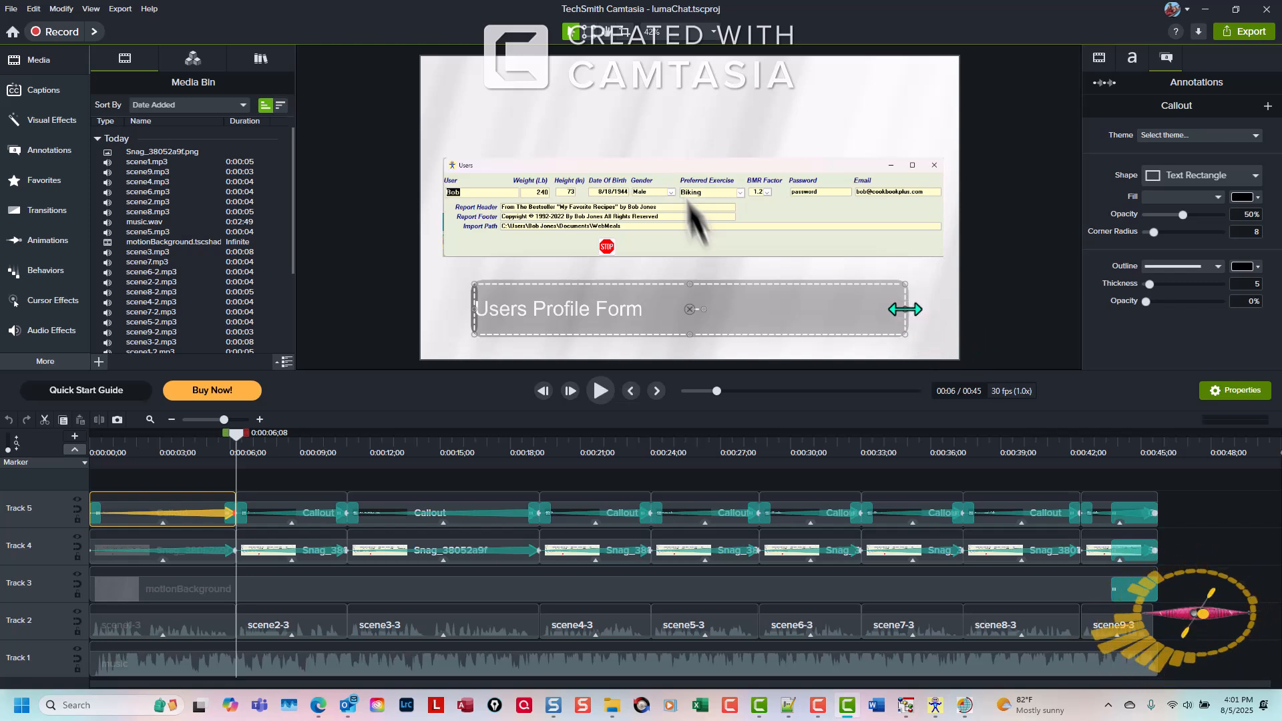
pyautogui.moveTo(906, 309); pyautogui.dragTo(663, 314)
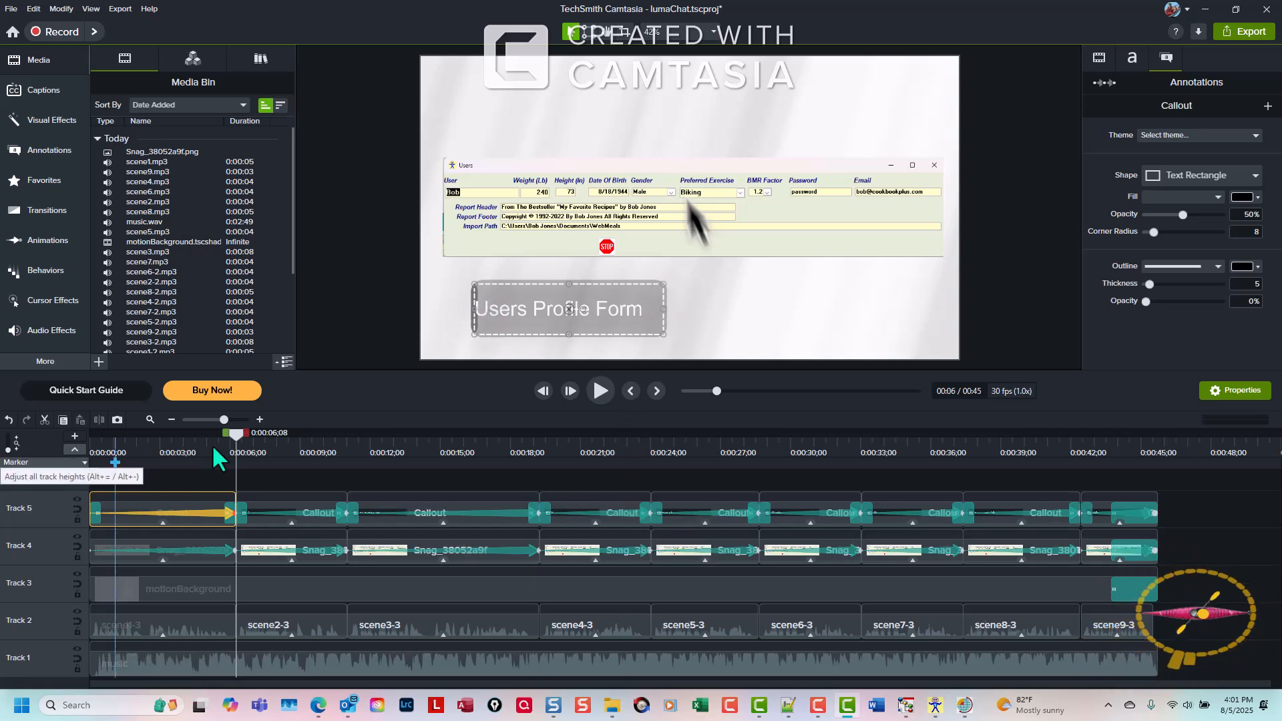
# Shorten the first callout's animation to about 3 seconds from the clip start
pyautogui.moveTo(235, 437); pyautogui.dragTo(177, 459)
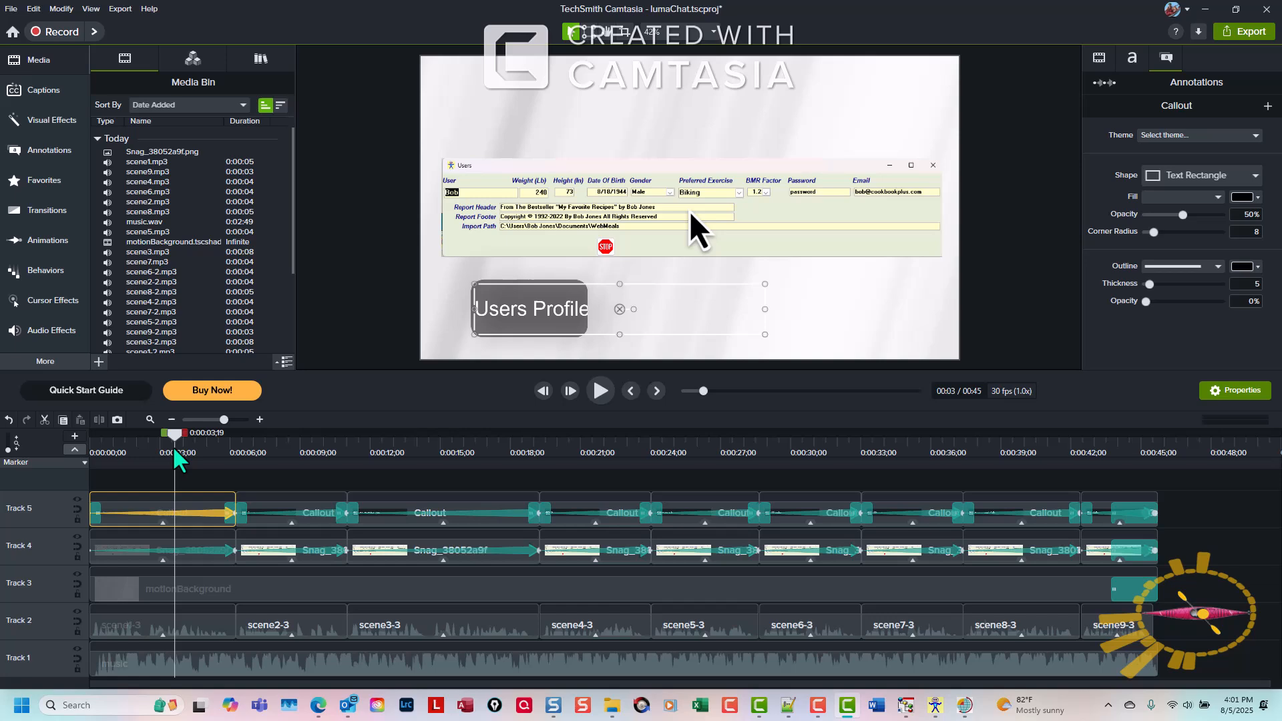
pyautogui.click(233, 513)
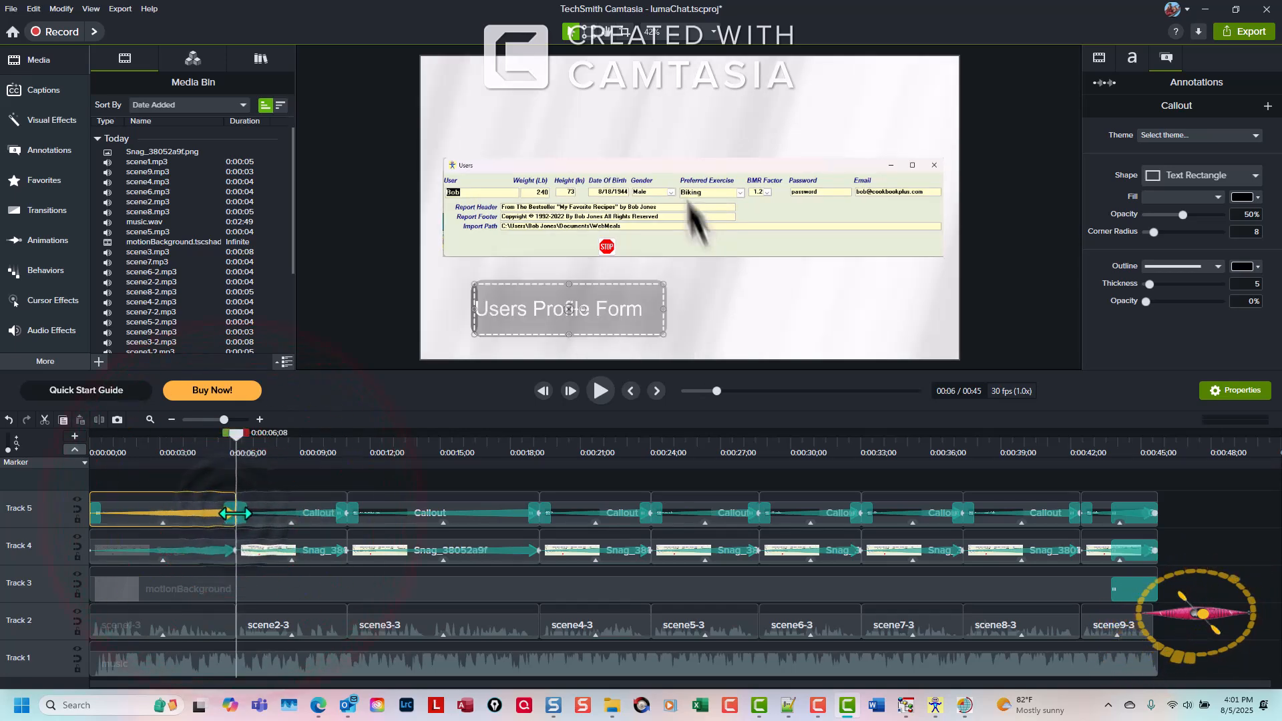
pyautogui.moveTo(234, 513); pyautogui.dragTo(164, 512)
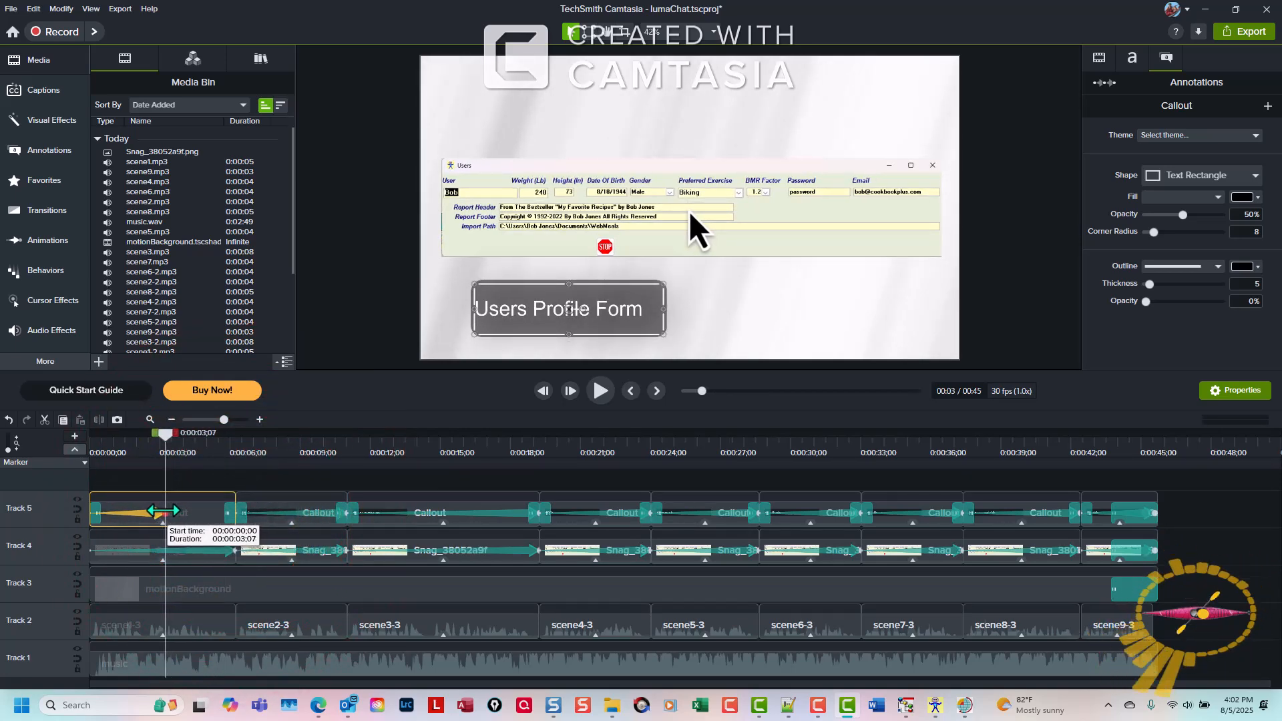
pyautogui.moveTo(165, 434); pyautogui.dragTo(221, 480)
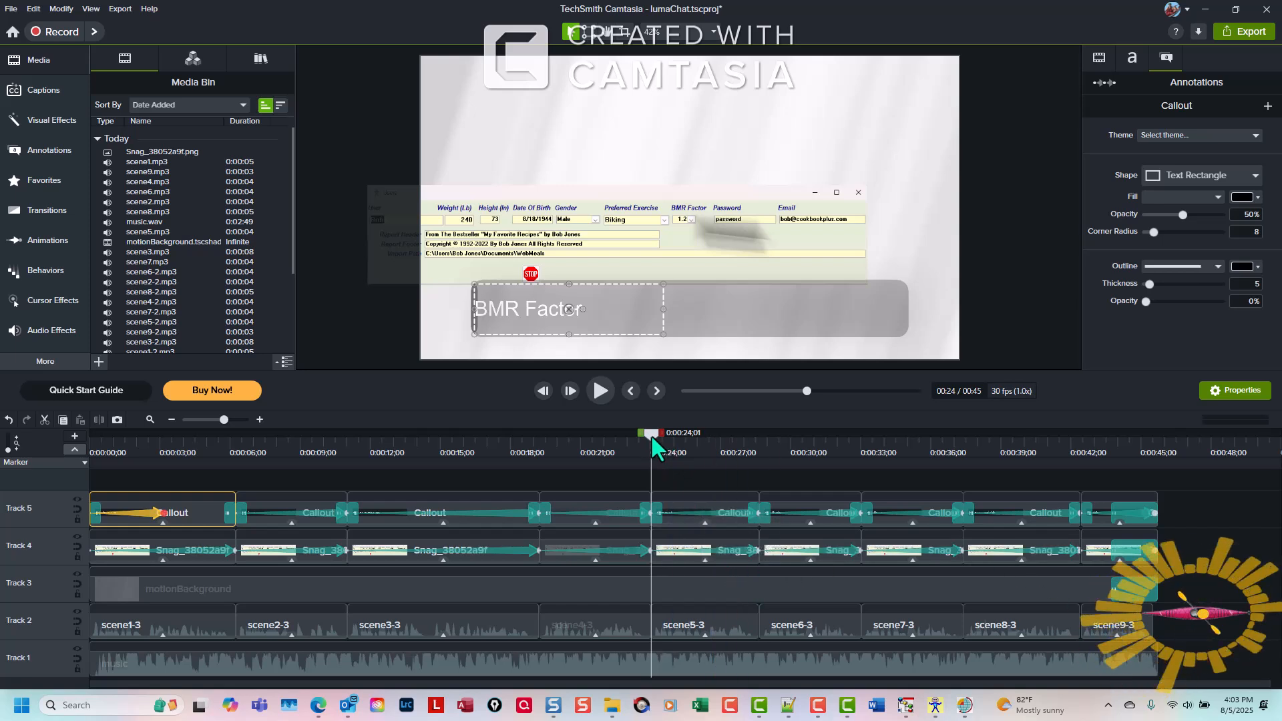
# Remove the animation from the screenshot clip around the 24 to 27 second mark
pyautogui.moveTo(651, 437); pyautogui.dragTo(669, 477)
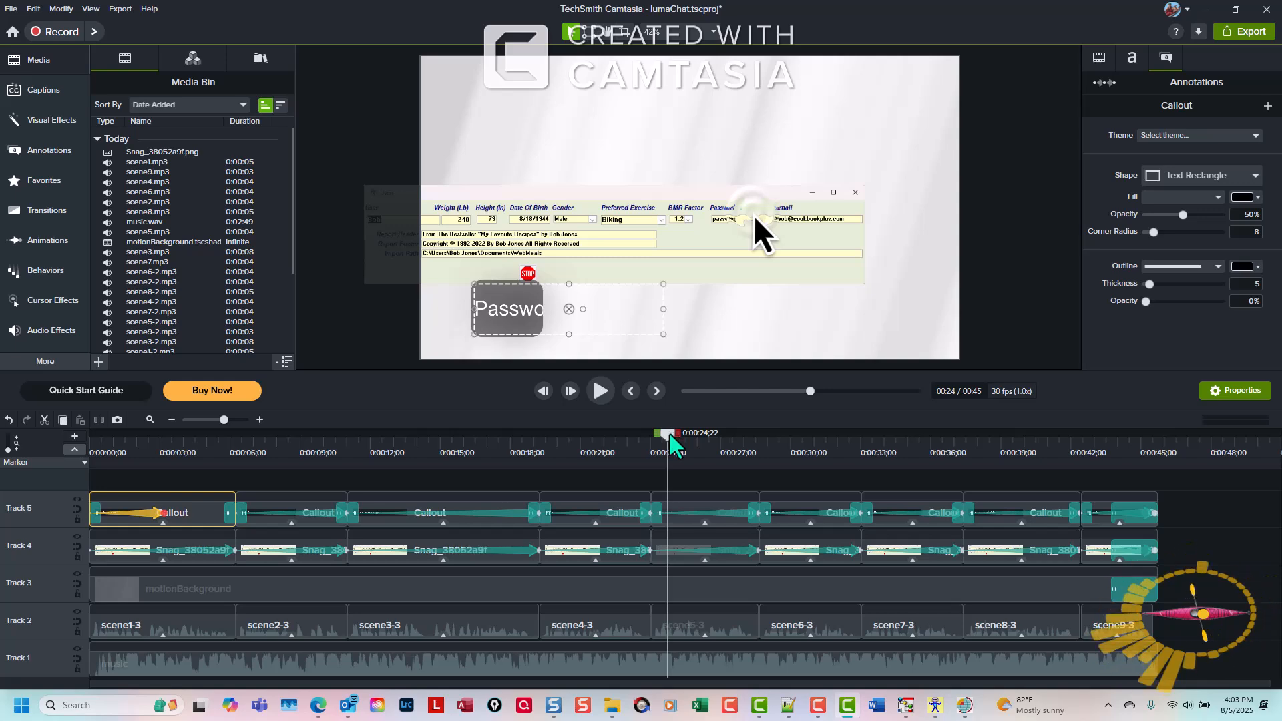
pyautogui.moveTo(670, 433); pyautogui.dragTo(717, 460)
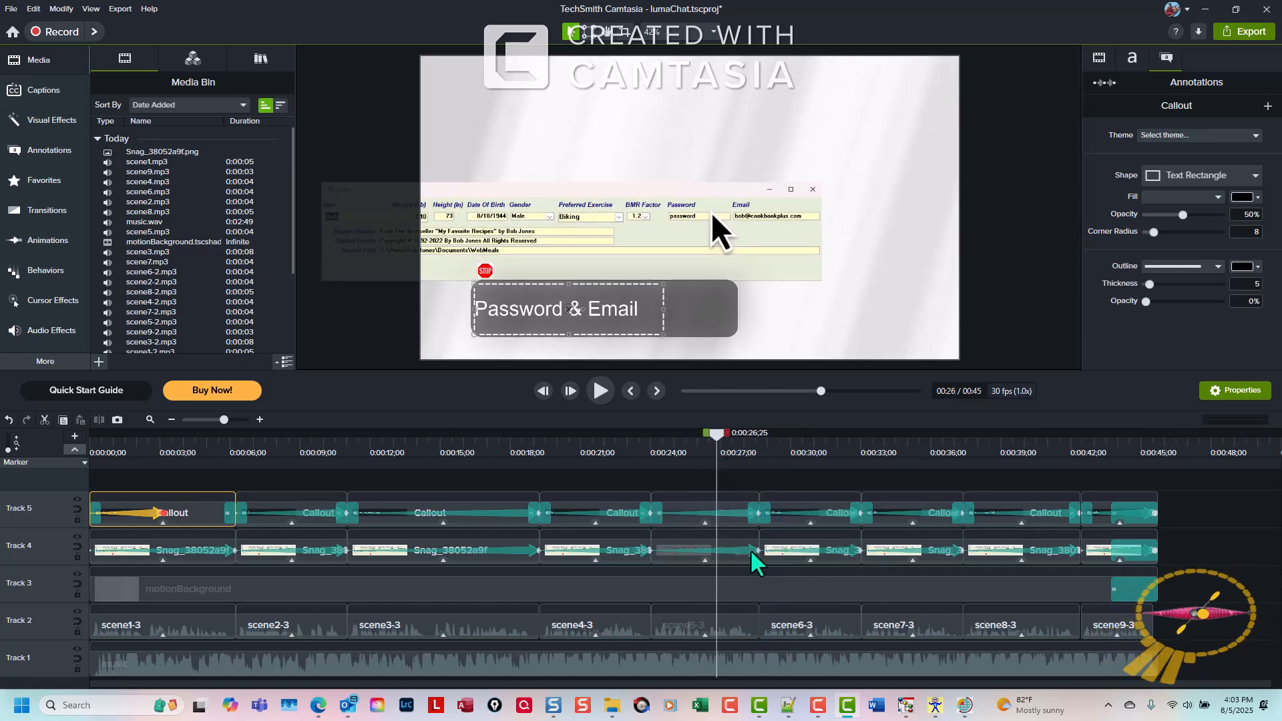
pyautogui.click(752, 550)
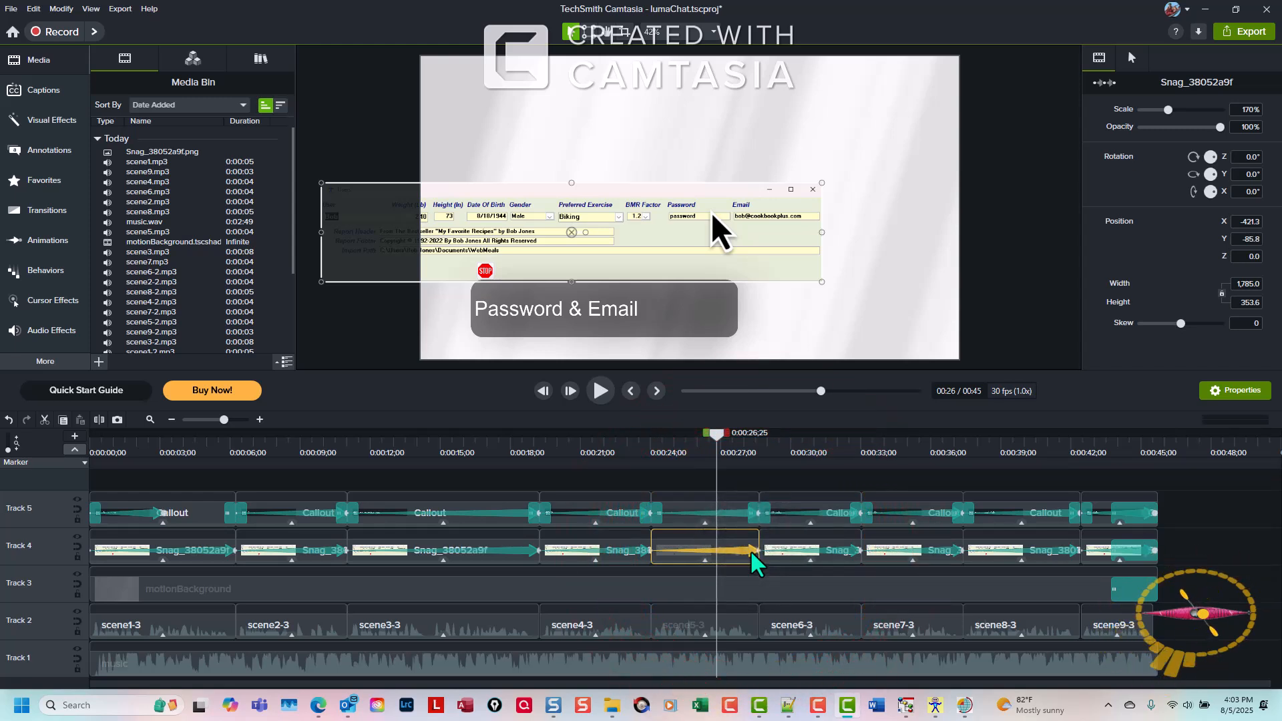
pyautogui.press('Delete')
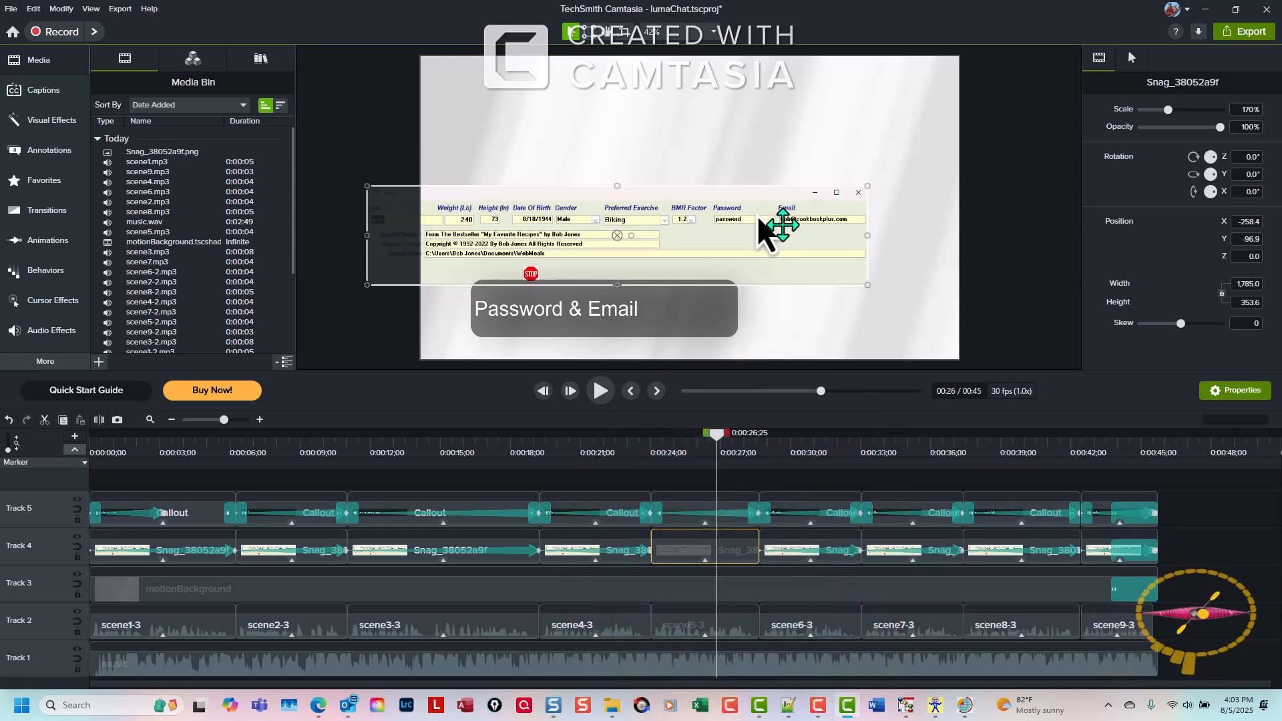
# Nudge that screenshot right until it sits centred on the canvas, at X about 3.5
pyautogui.click(690, 240)
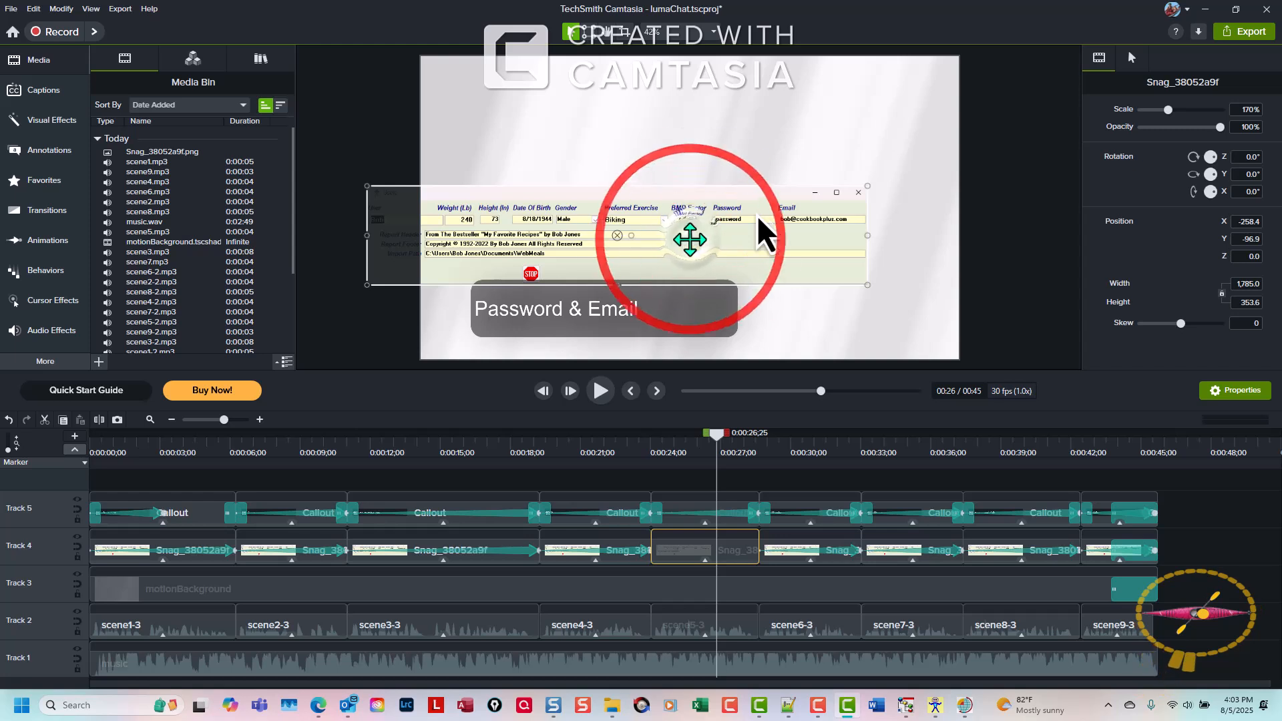
pyautogui.press('Right')
pyautogui.press('Right')
pyautogui.press('Right')
pyautogui.press('Right')
pyautogui.press('Right')
pyautogui.press('Right')
pyautogui.press('Right')
pyautogui.press('Right')
pyautogui.press('Right')
pyautogui.press('Right')
pyautogui.press('Right')
pyautogui.press('Right')
pyautogui.press('Right')
pyautogui.press('Right')
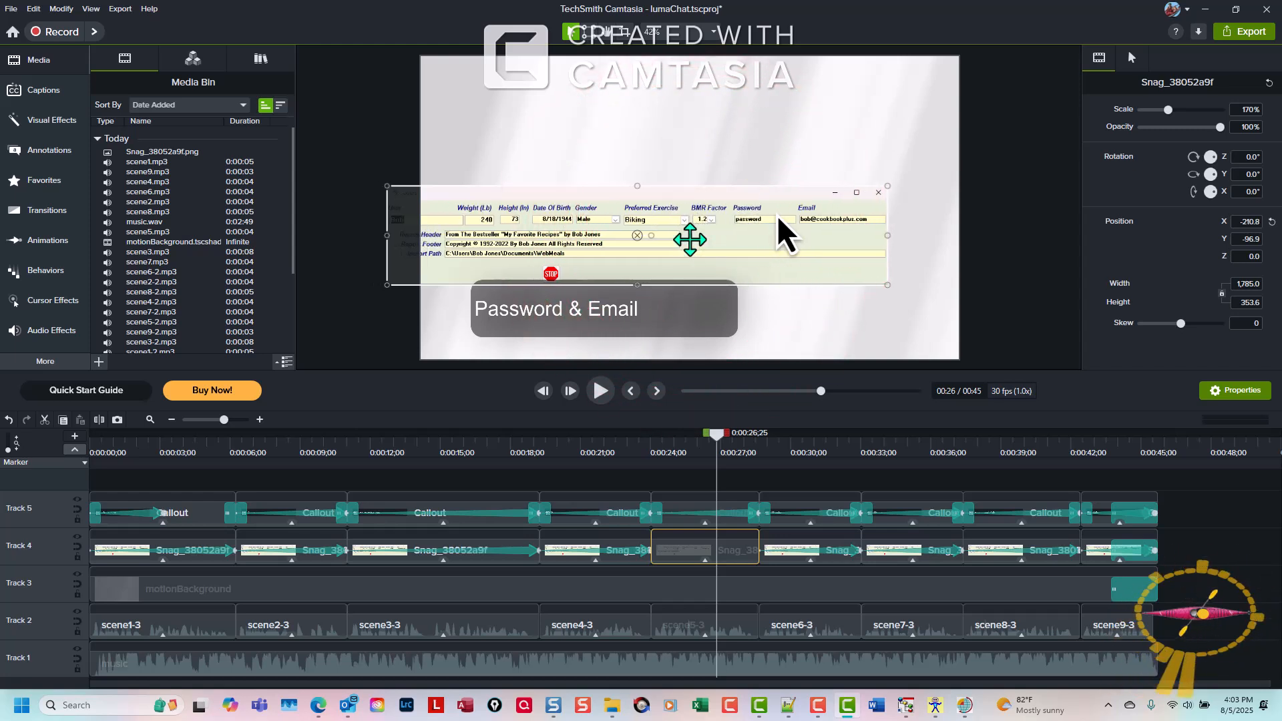
pyautogui.press('Right')
pyautogui.press('Right')
pyautogui.press('Right')
pyautogui.press('Right')
pyautogui.press('Right')
pyautogui.press('Right')
pyautogui.press('Right')
pyautogui.press('Right')
pyautogui.press('Right')
pyautogui.press('Right')
pyautogui.press('Right')
pyautogui.press('Right')
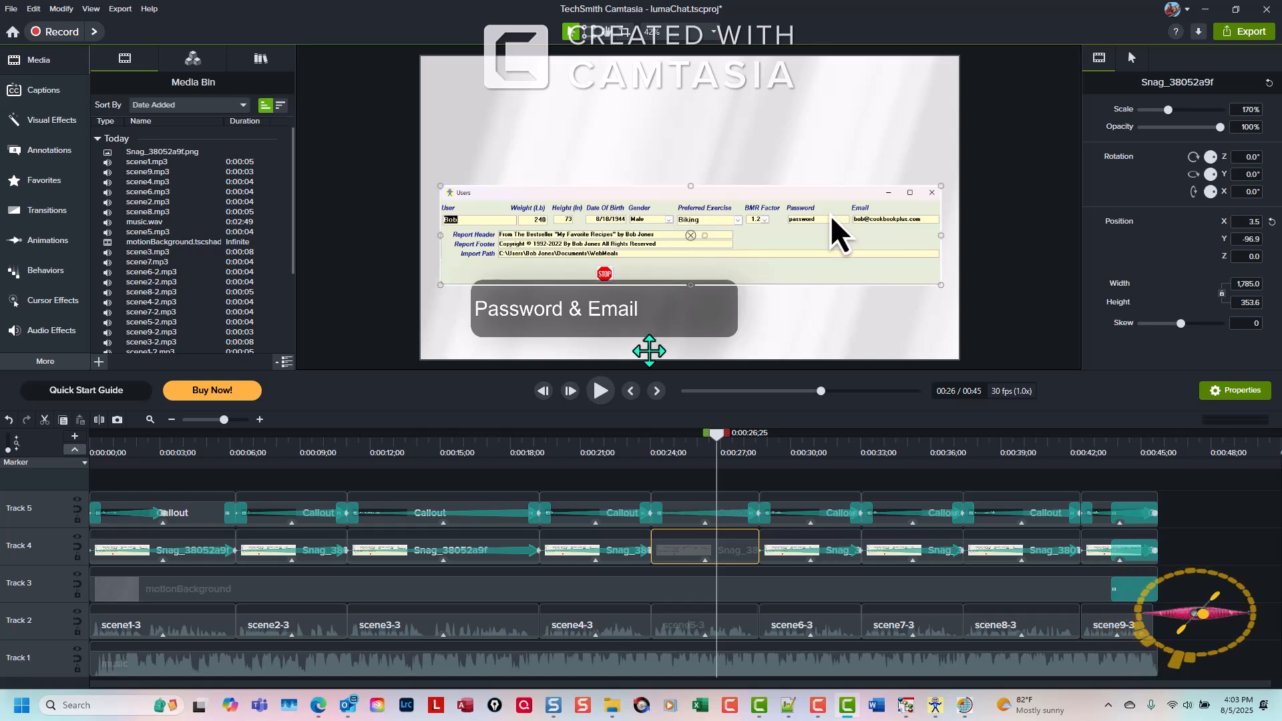
# Narrow the 'Password & Email' callout box to fit its text and shorten its animation
pyautogui.moveTo(719, 434); pyautogui.dragTo(722, 482)
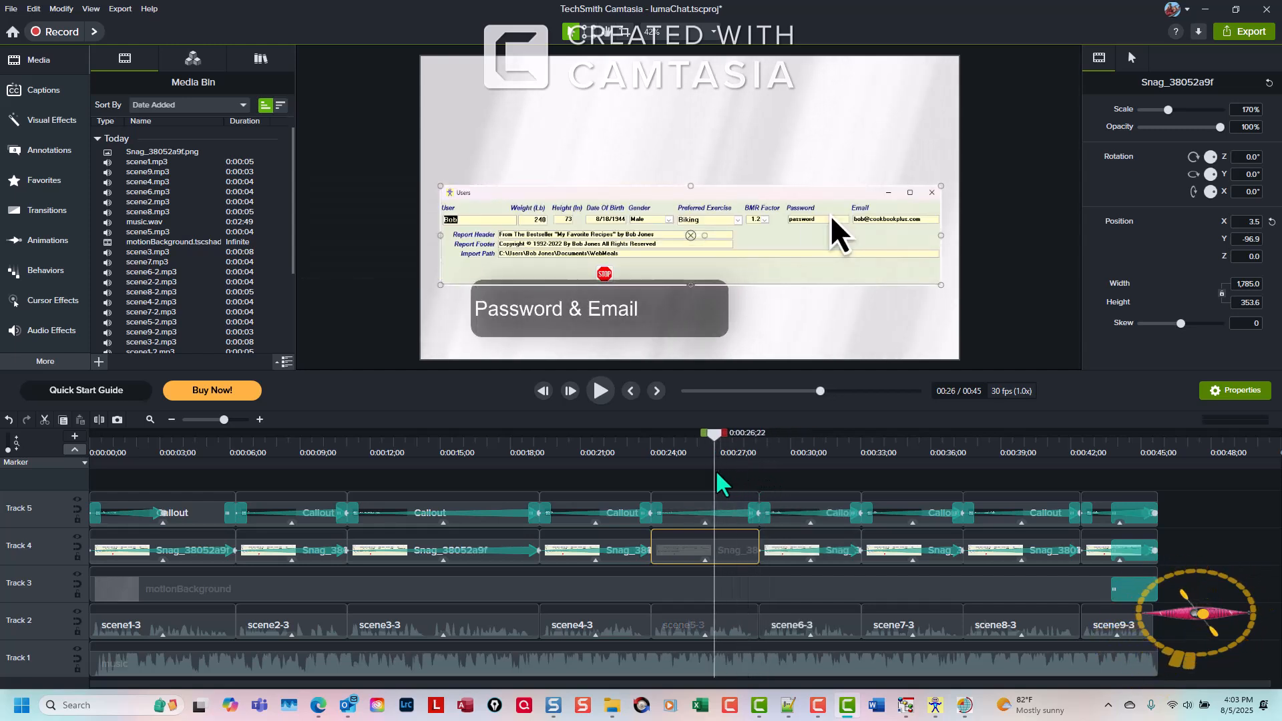
pyautogui.click(740, 513)
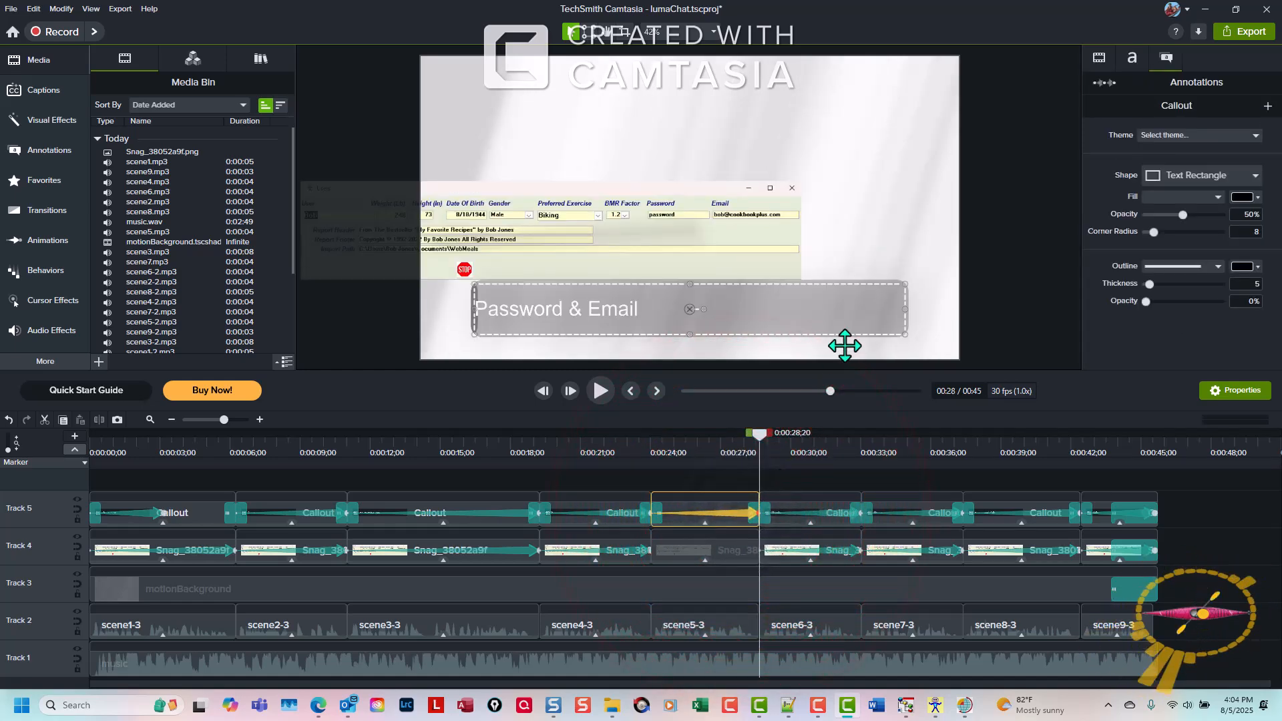
pyautogui.moveTo(905, 309); pyautogui.dragTo(660, 325)
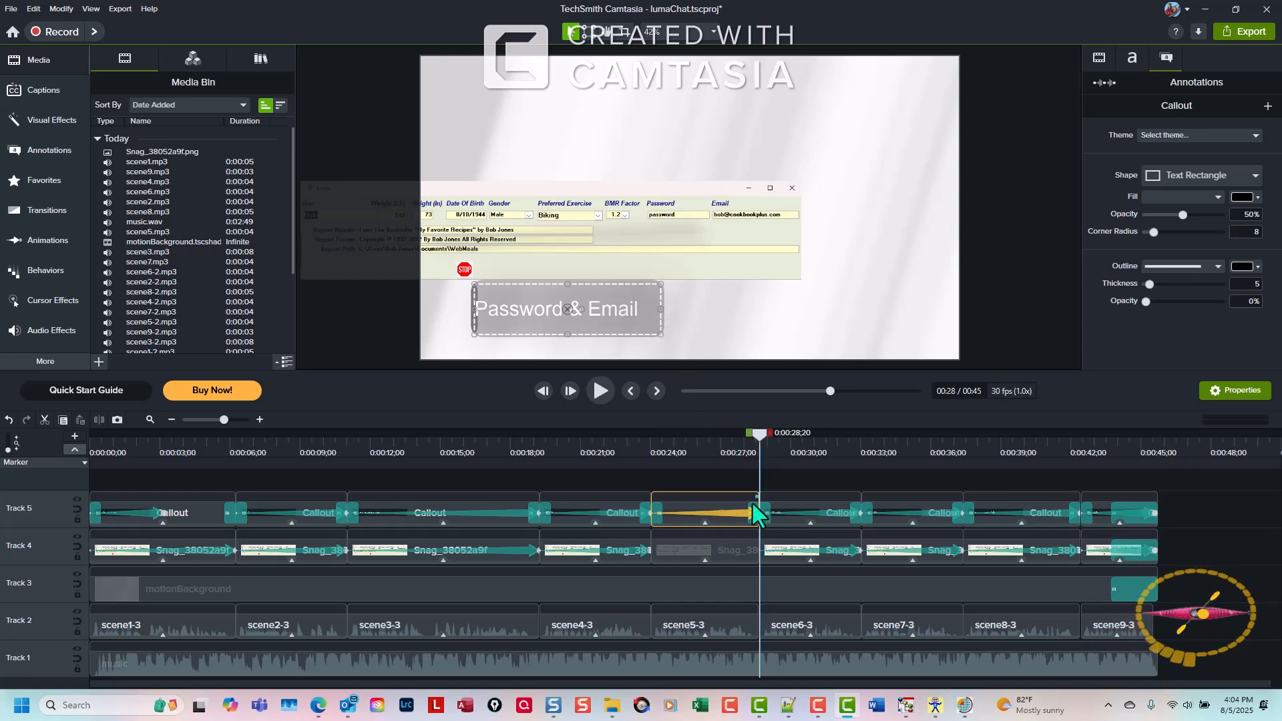
pyautogui.moveTo(756, 516); pyautogui.dragTo(713, 514)
# Preview playback from the 'BMR Factor' callout through the 'Password & Email' callout
pyautogui.moveTo(713, 432); pyautogui.dragTo(651, 435)
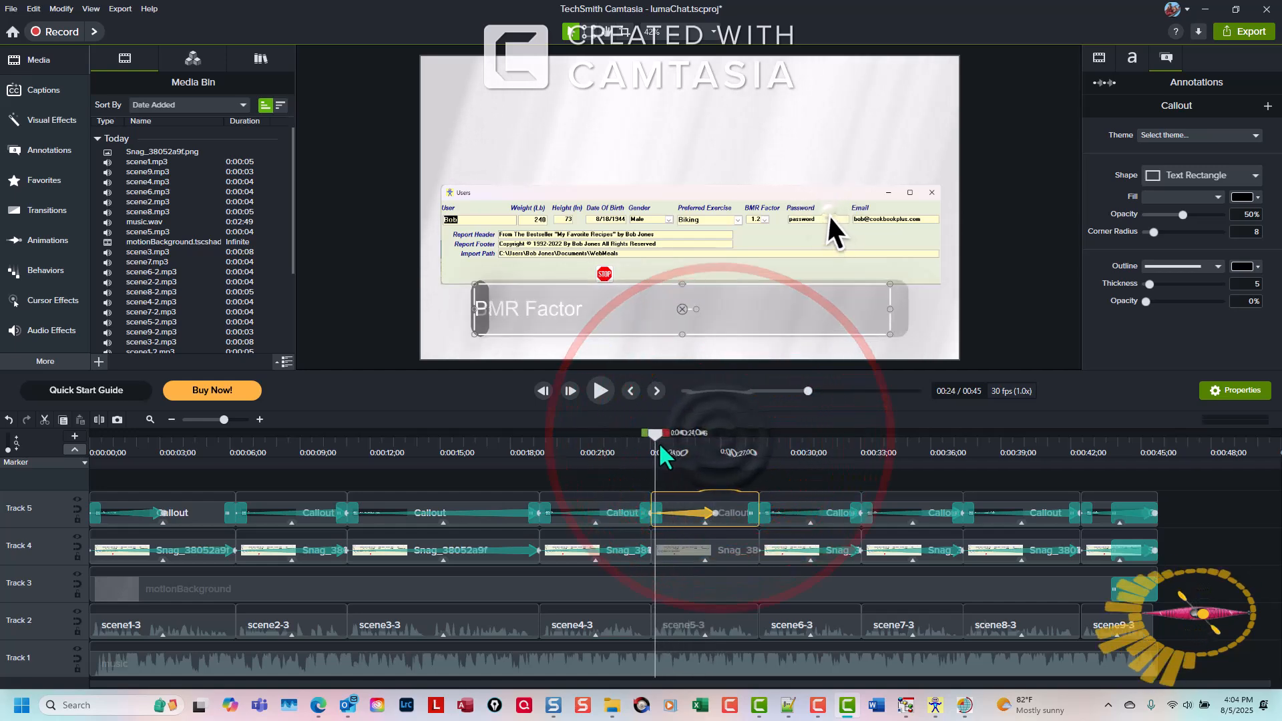
pyautogui.click(600, 393)
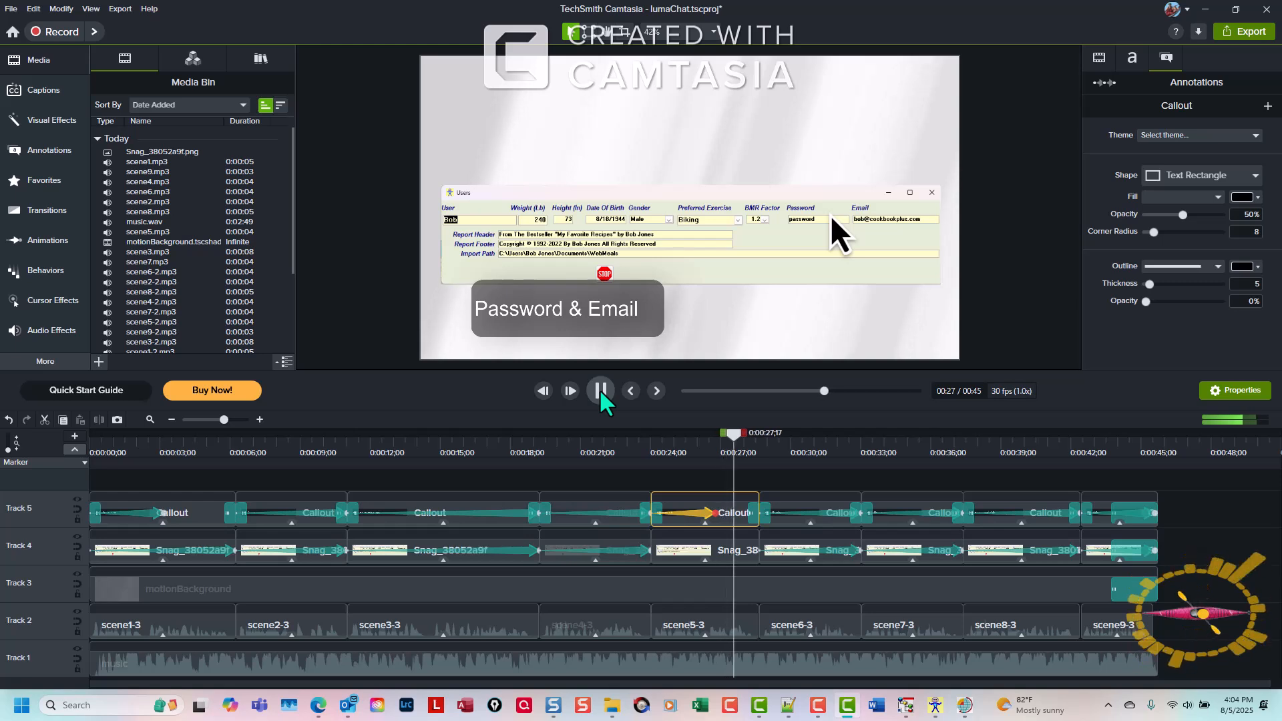
pyautogui.click(601, 392)
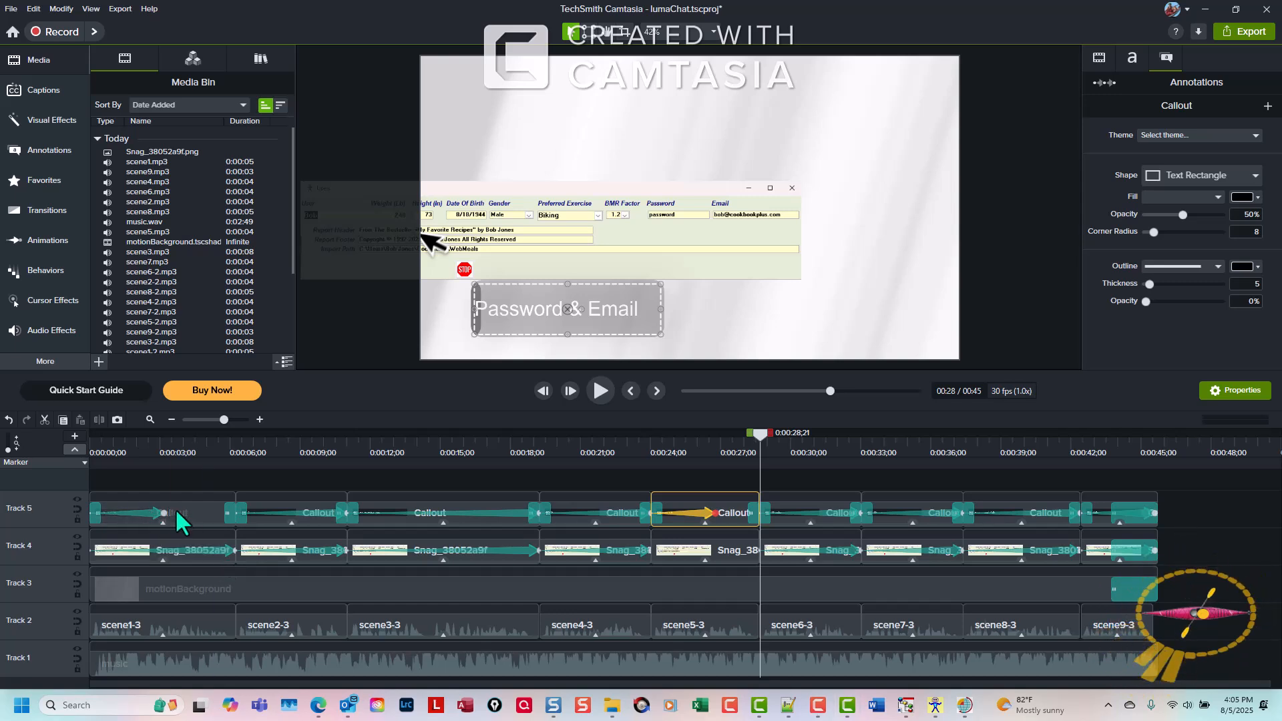
# Delete the fade transitions at the end of the callout, screenshot and background tracks
pyautogui.click(1053, 445)
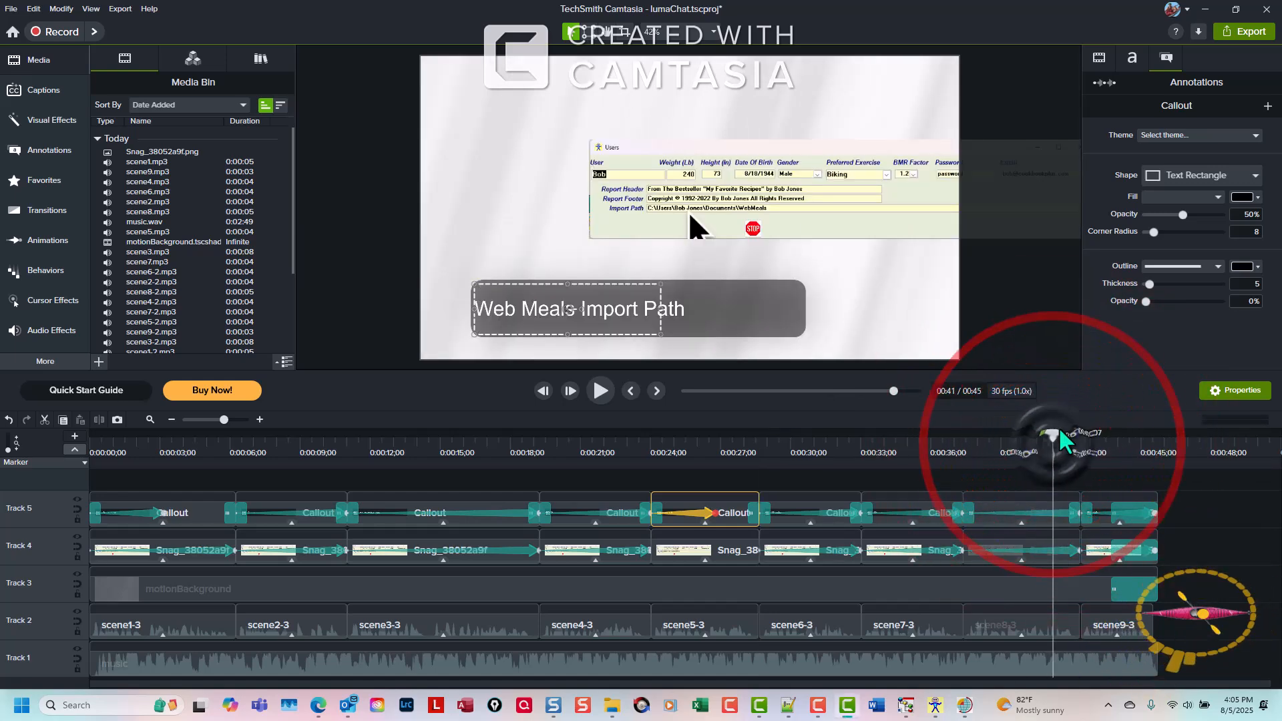
pyautogui.moveTo(1056, 435); pyautogui.dragTo(1105, 449)
pyautogui.click(1132, 517)
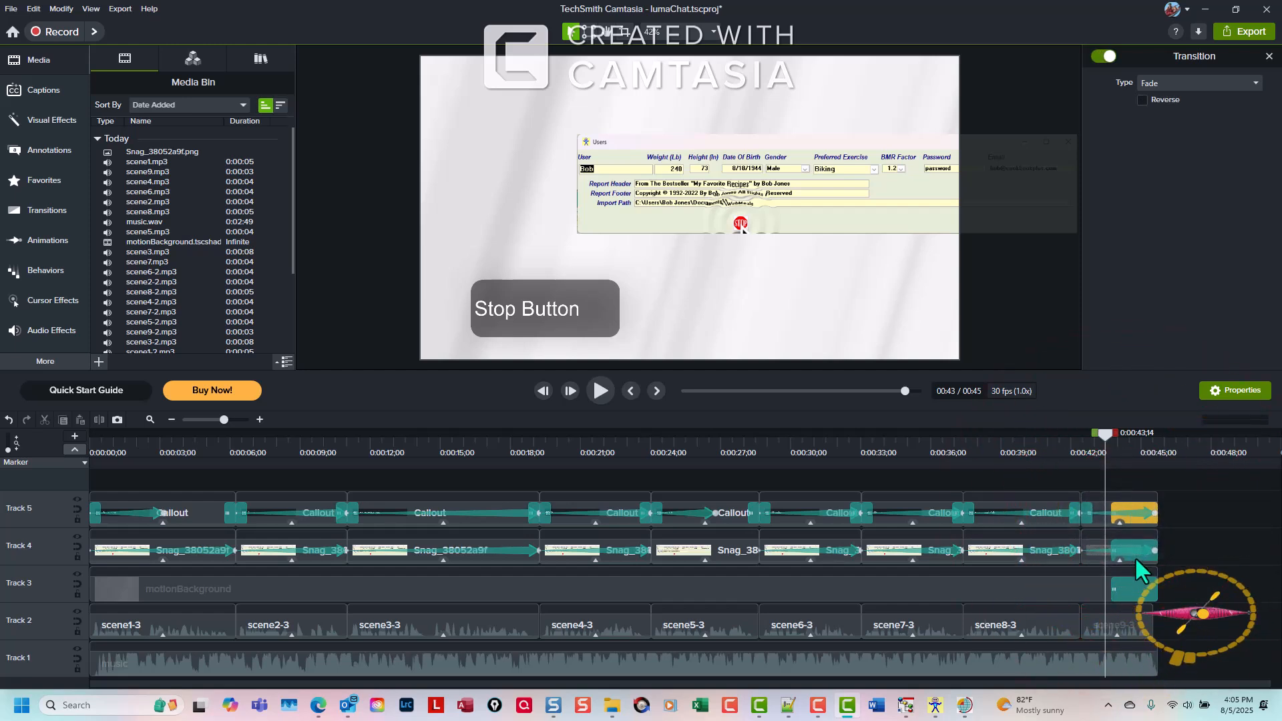
pyautogui.keyDown('ctrl'); pyautogui.click(1136, 557); pyautogui.keyUp('ctrl')
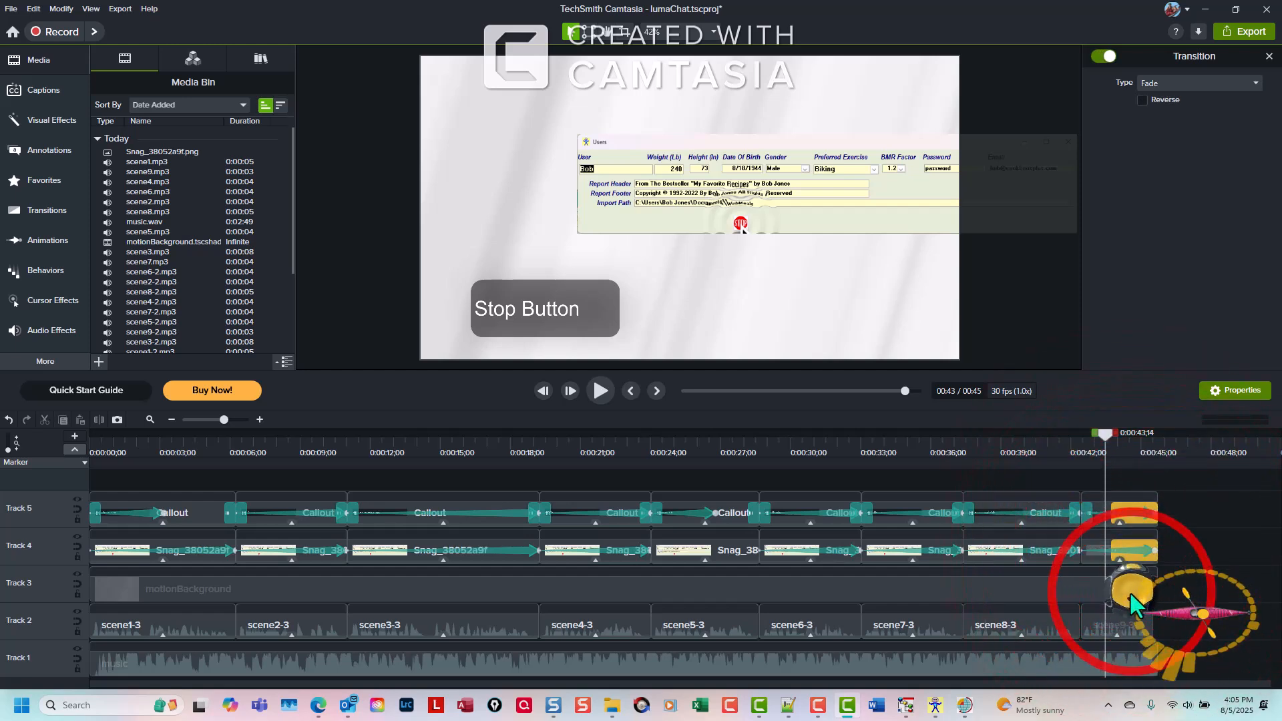
pyautogui.press('Delete')
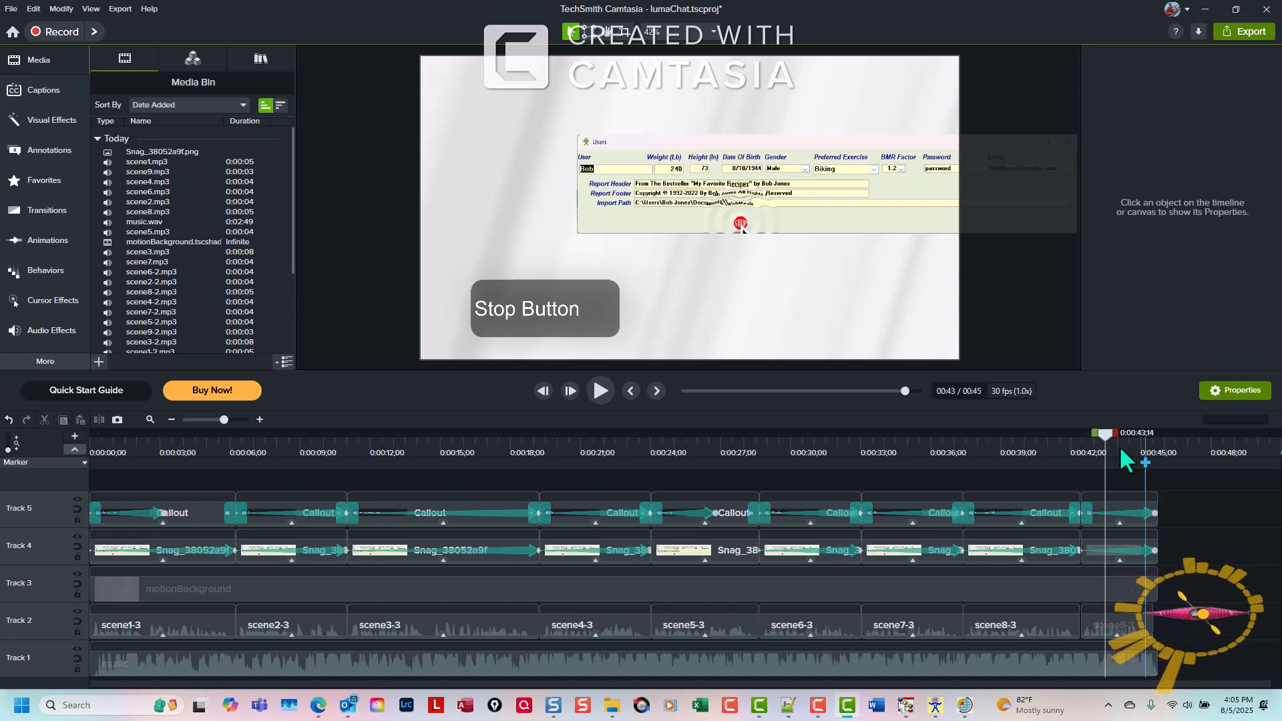
# Narrow the final 'Stop Button' callout box so it fits its text
pyautogui.moveTo(1108, 431); pyautogui.dragTo(1143, 469)
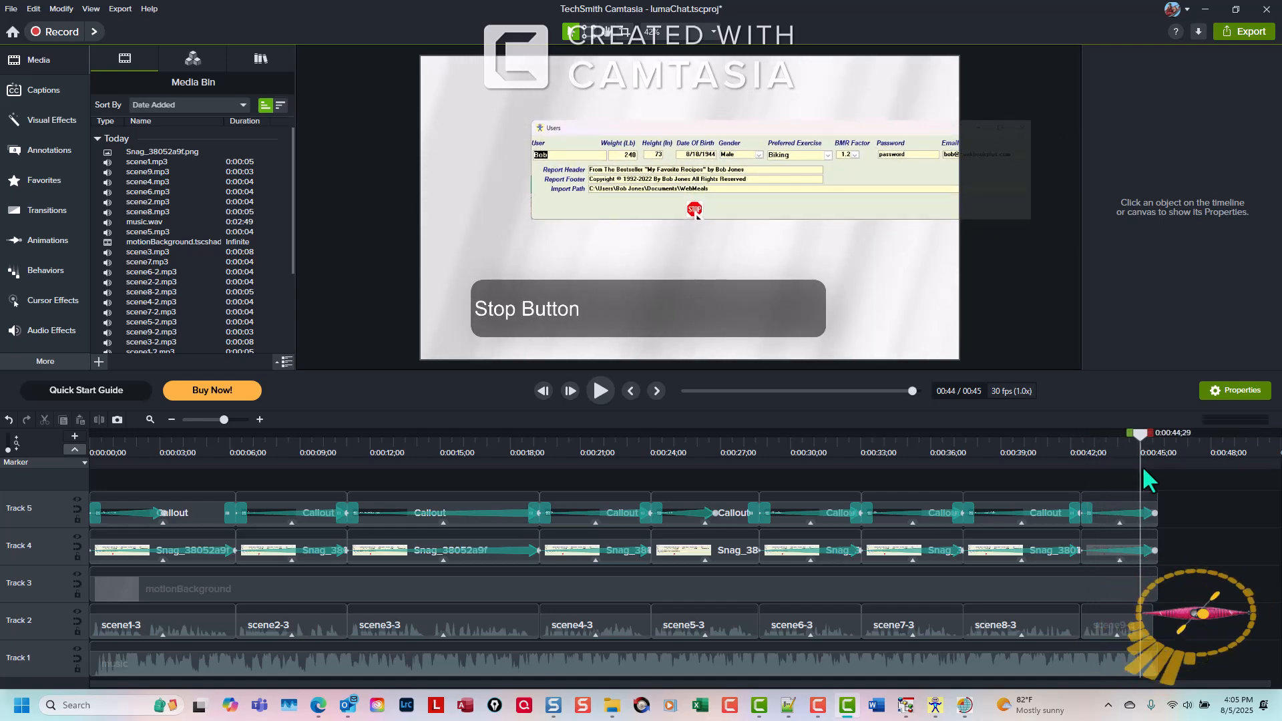
pyautogui.click(1145, 510)
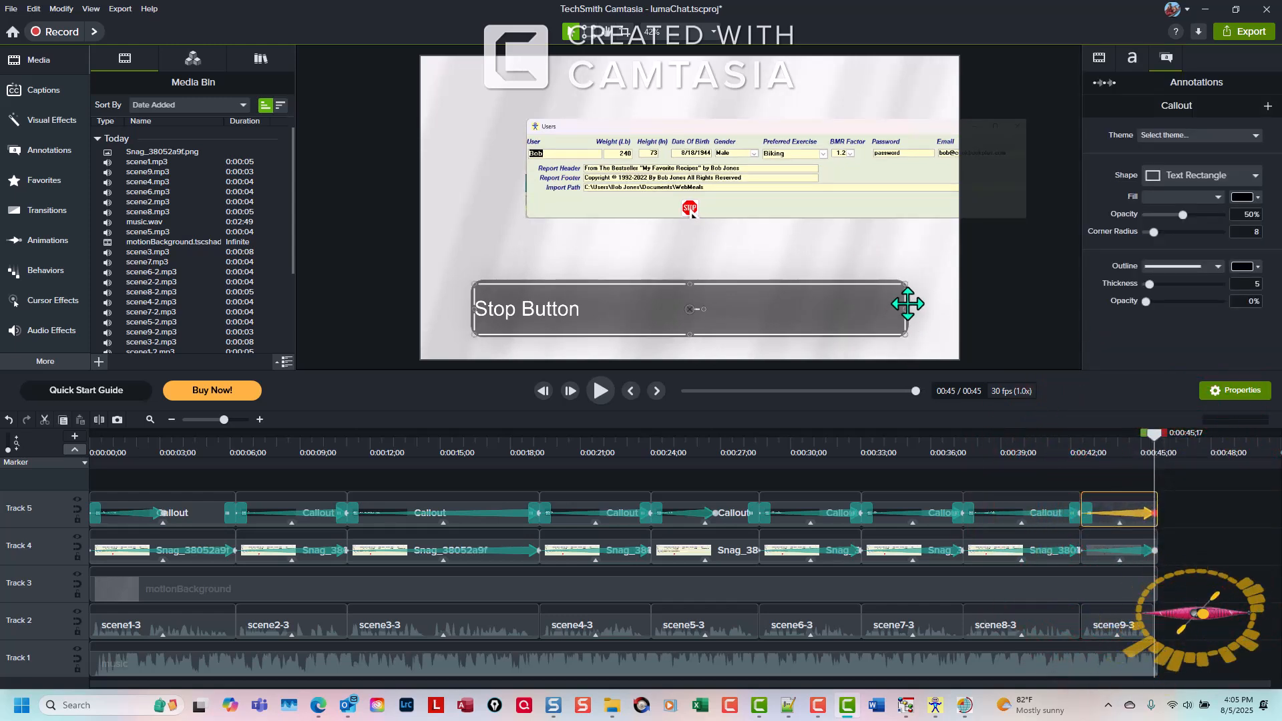
pyautogui.moveTo(905, 307); pyautogui.dragTo(601, 338)
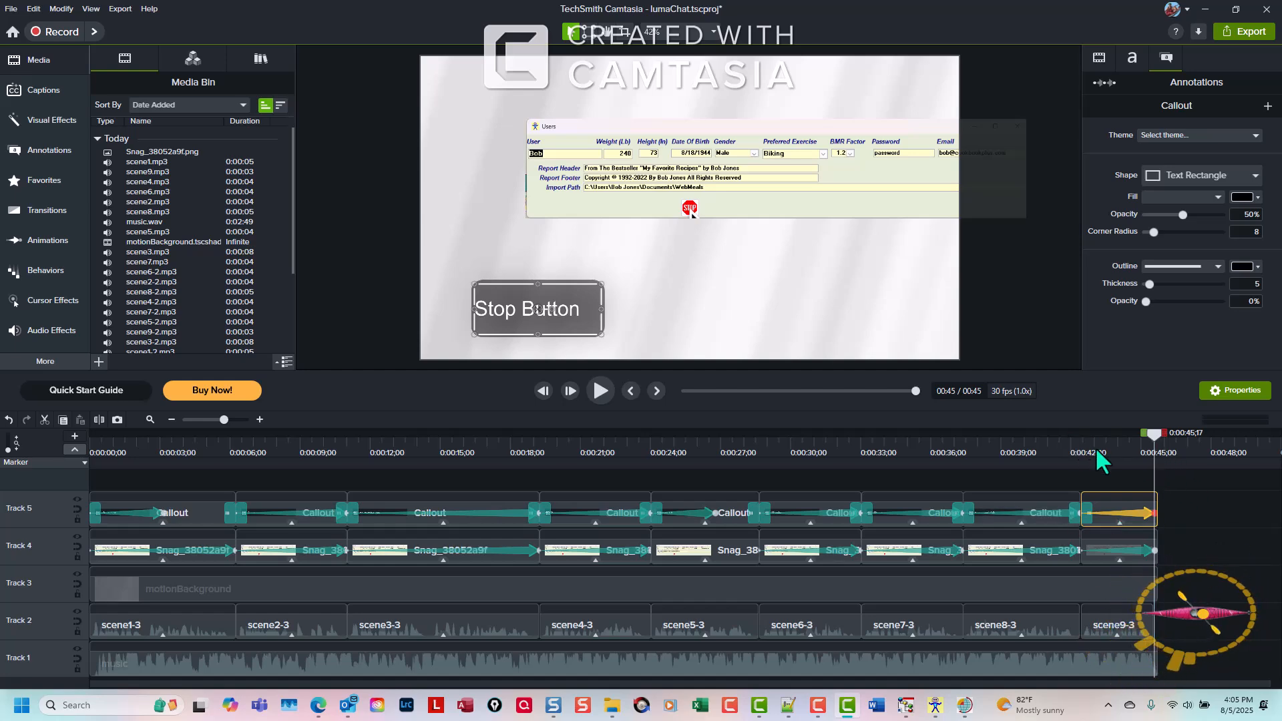
pyautogui.click(1077, 446)
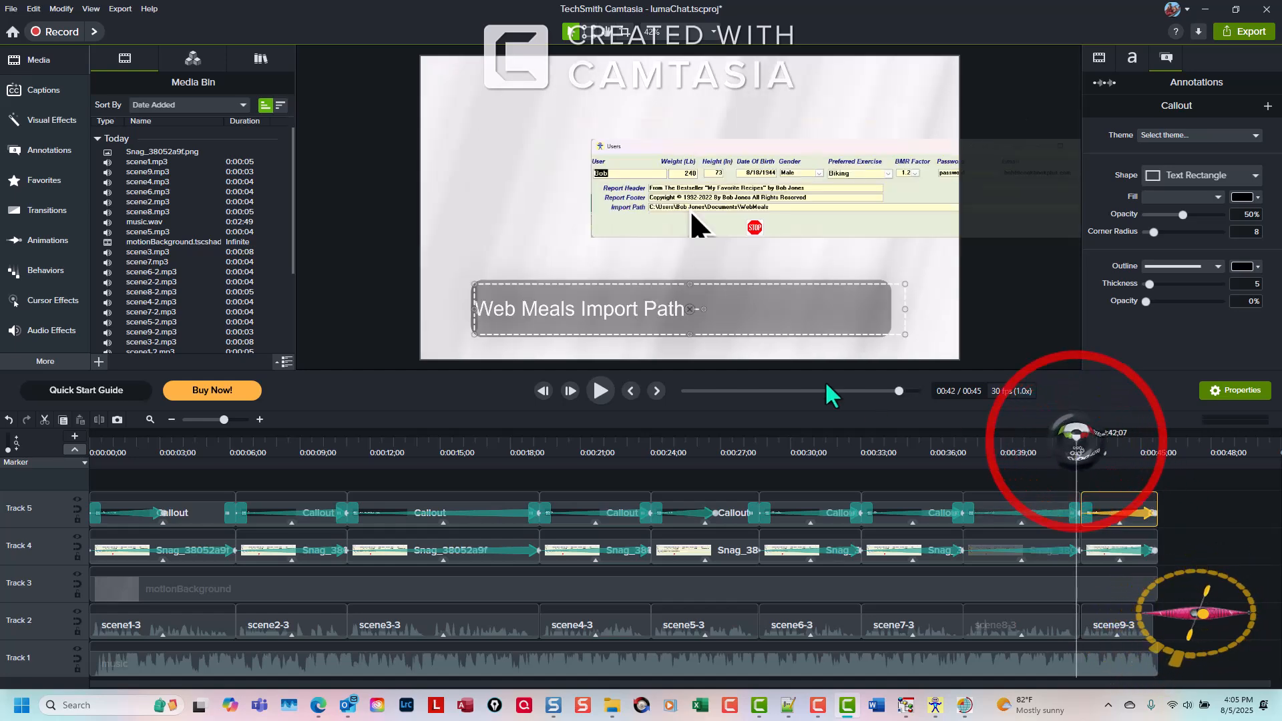
# Preview the project playback, then position the playhead at about 0:24 on the timeline
pyautogui.click(601, 392)
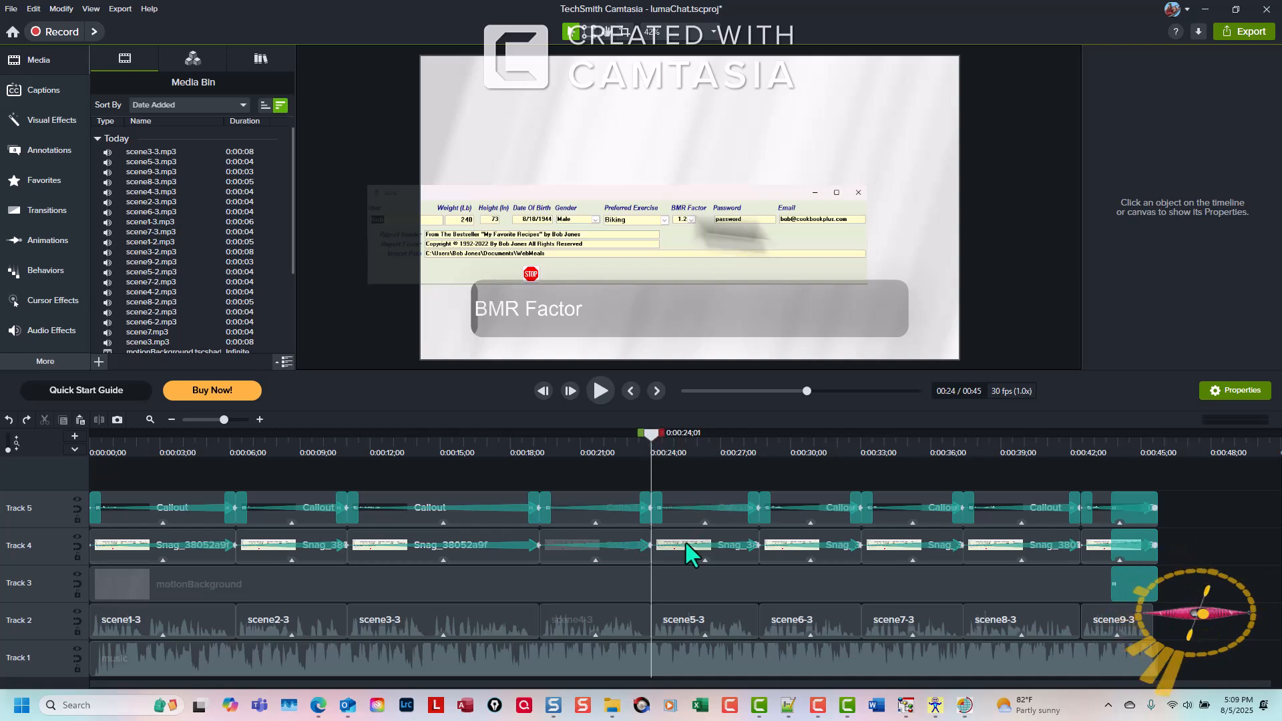
pyautogui.moveTo(651, 434)
pyautogui.mouseDown()
pyautogui.moveTo(714, 438)
pyautogui.moveTo(653, 447)
pyautogui.moveTo(665, 447)
pyautogui.mouseUp()
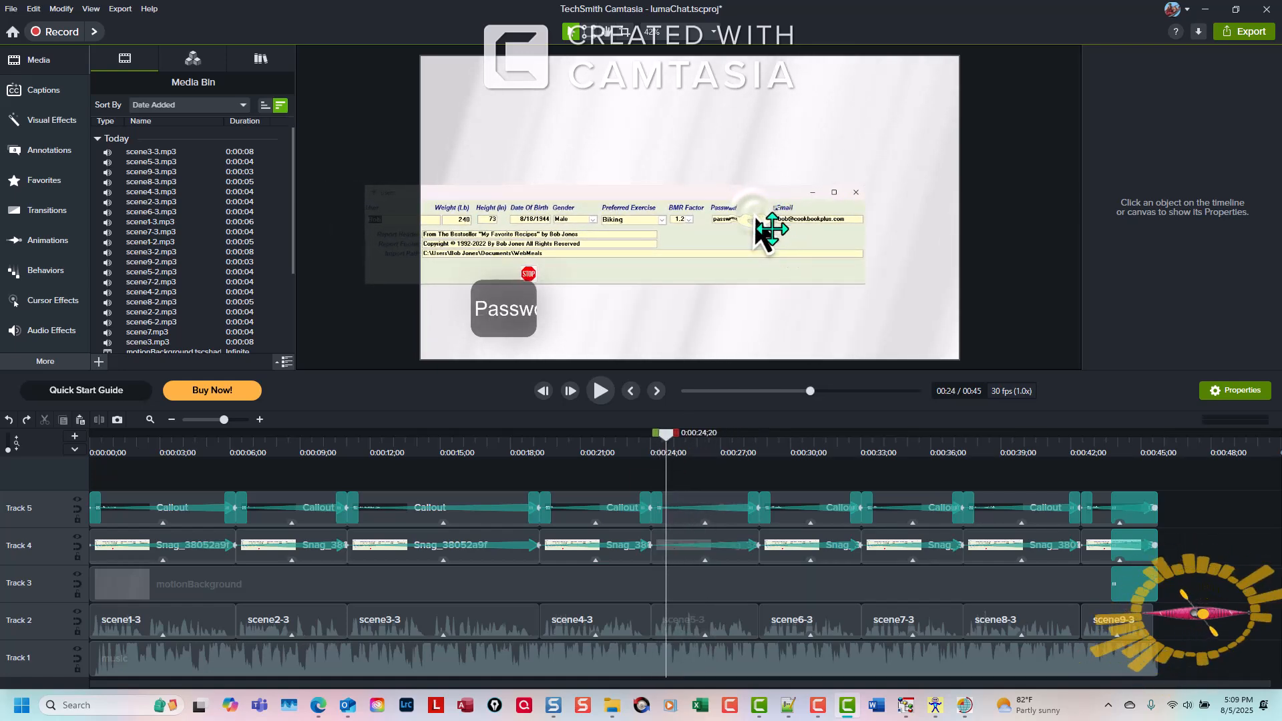
# Replace the cursor in the screenshot clip at 0:24 with the hand pointer from the Windows Cursors set
pyautogui.click(686, 544)
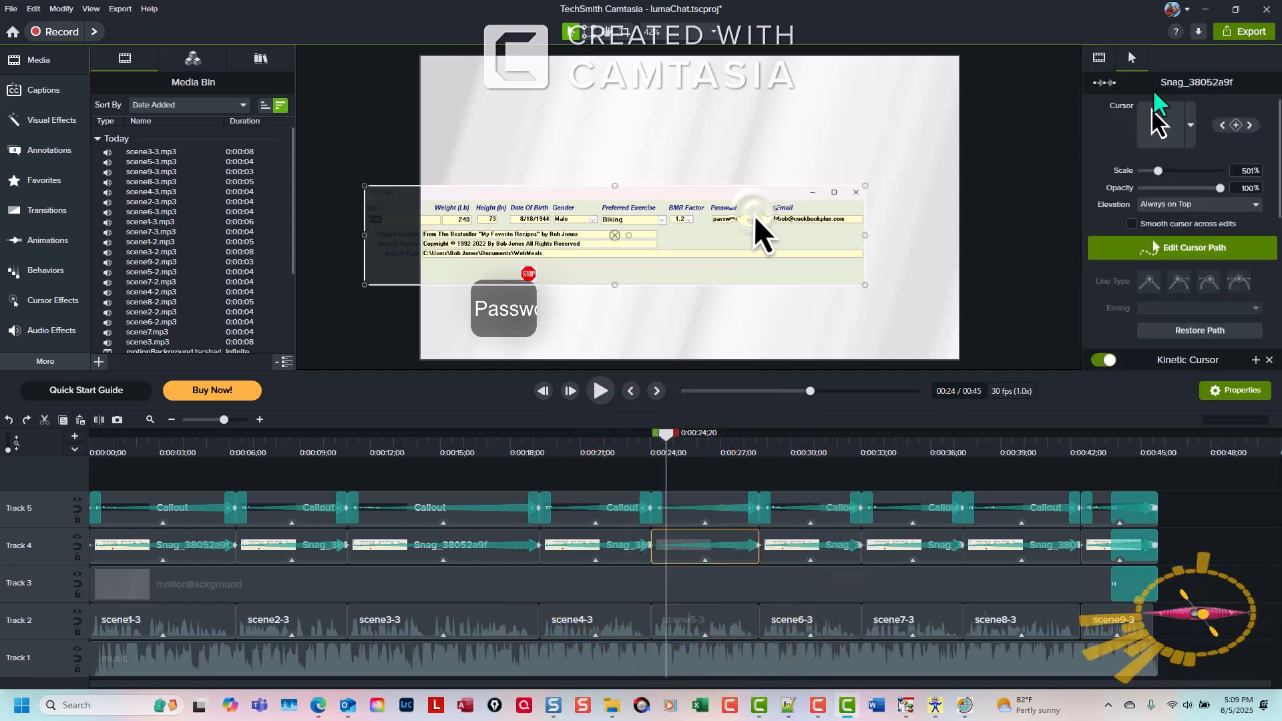
pyautogui.click(1132, 58)
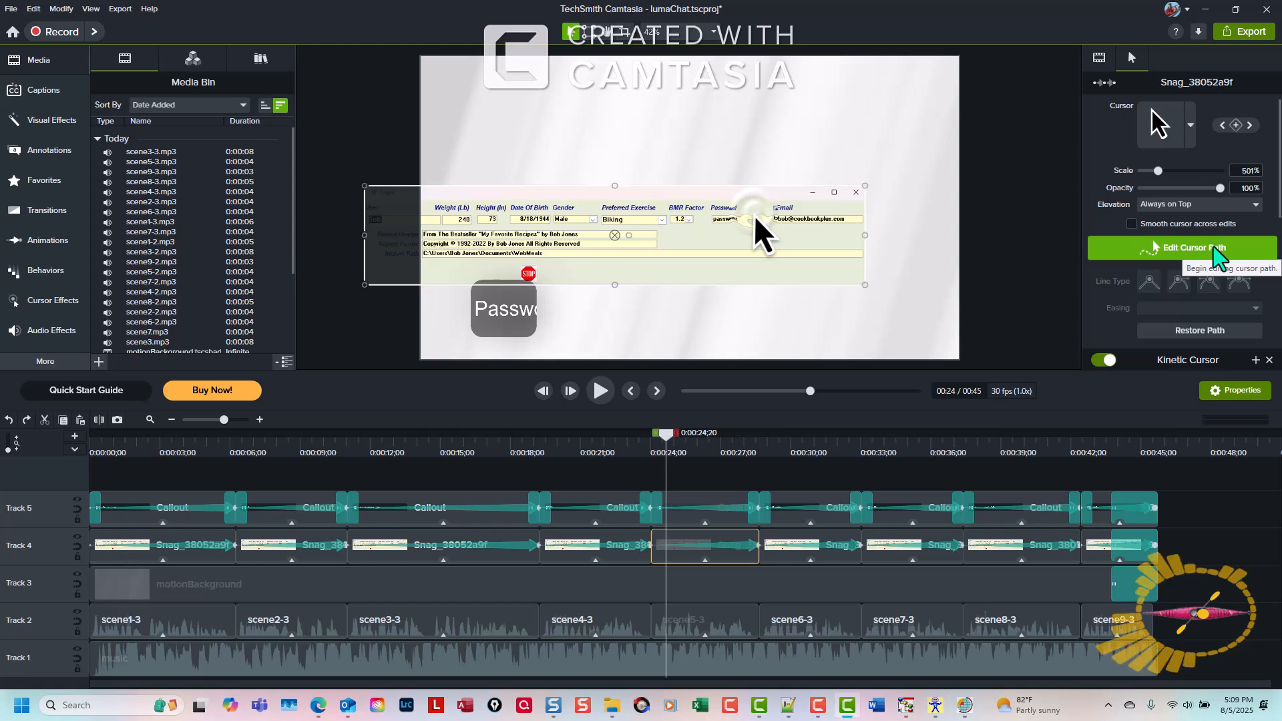
pyautogui.click(1191, 128)
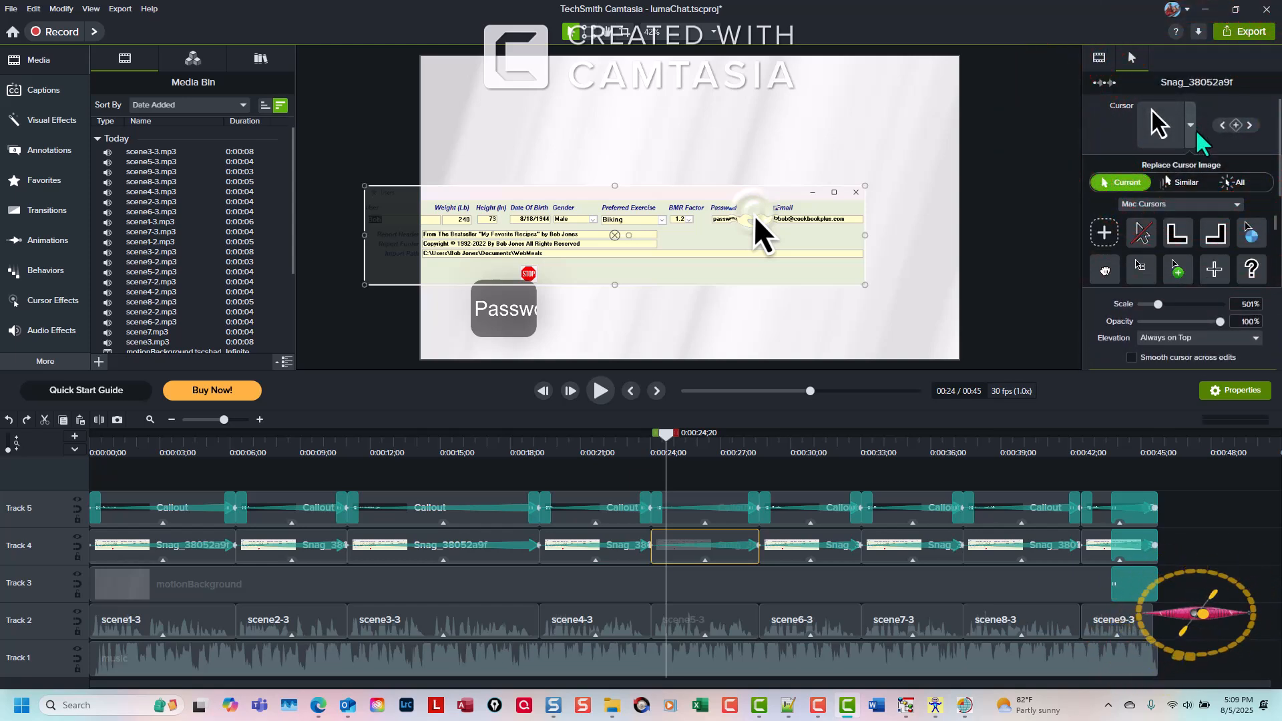
pyautogui.click(1236, 204)
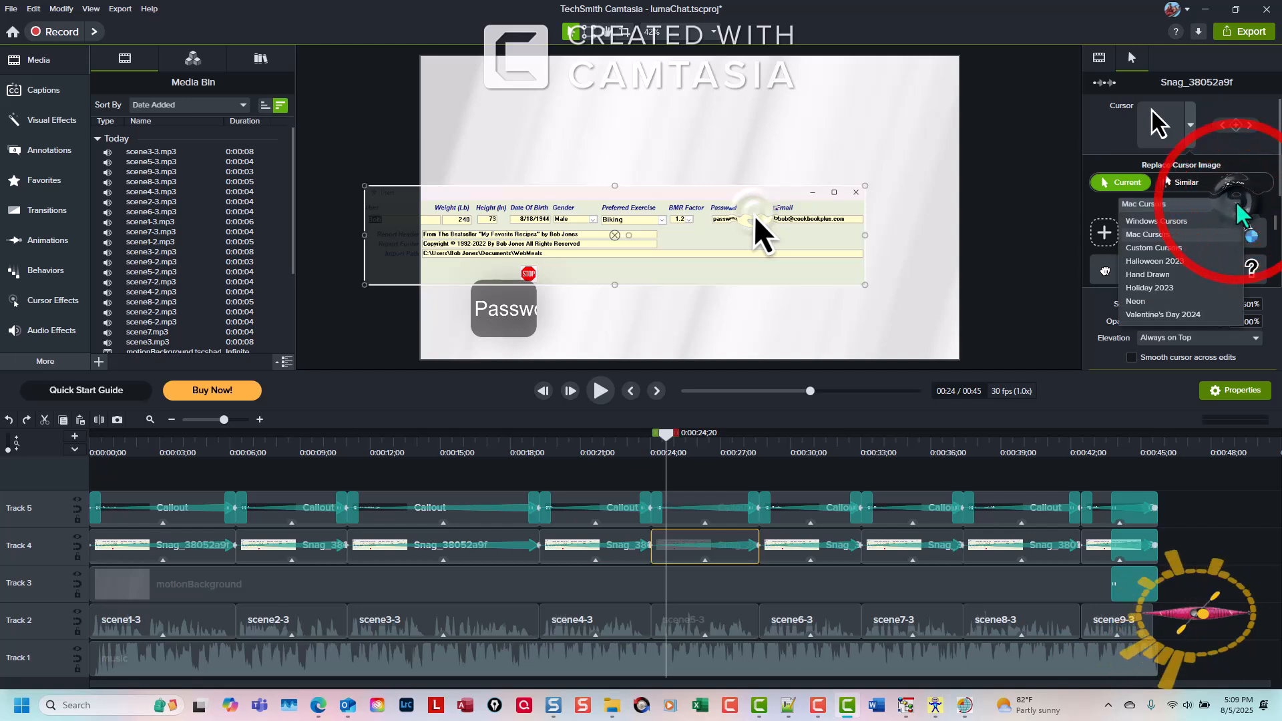
pyautogui.click(1179, 221)
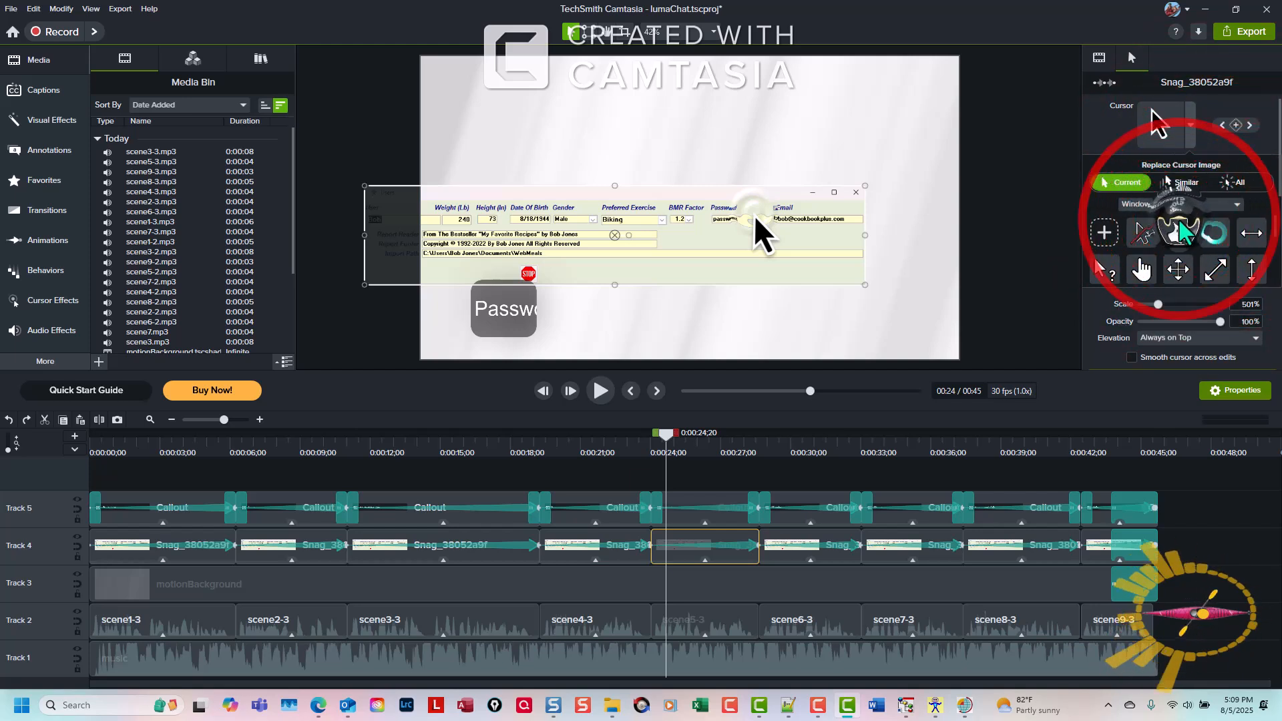
pyautogui.click(1142, 271)
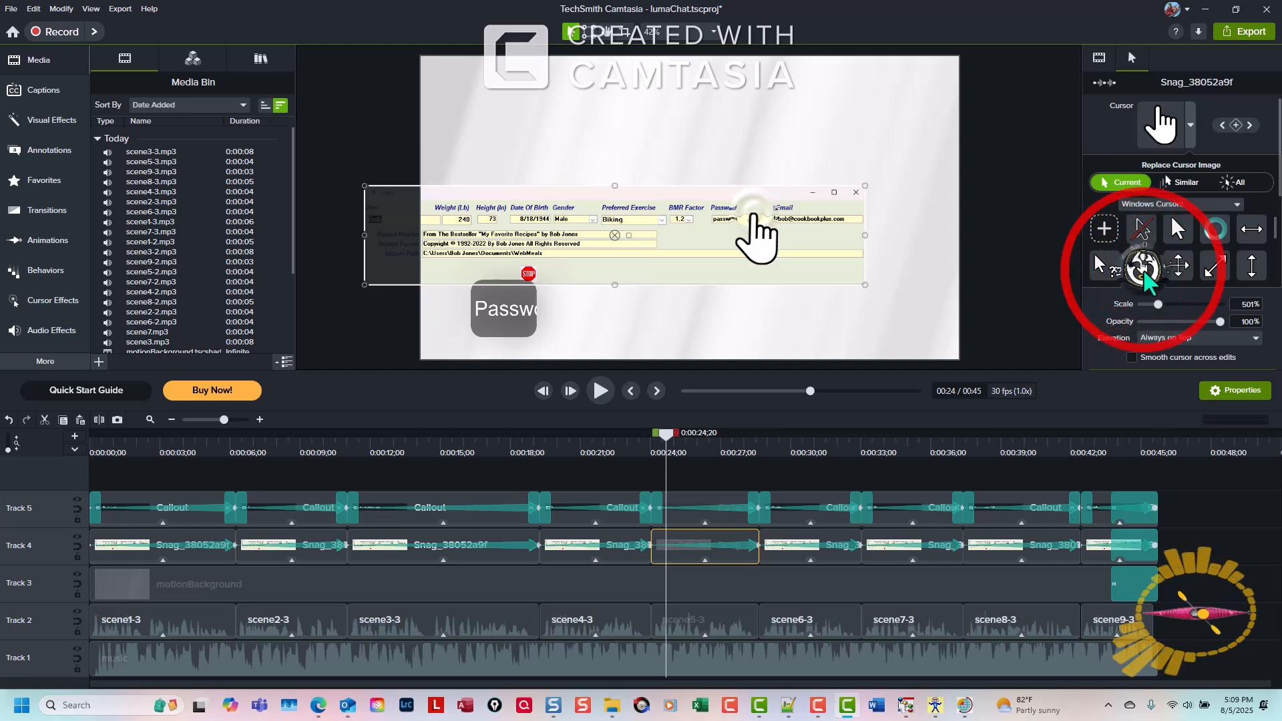